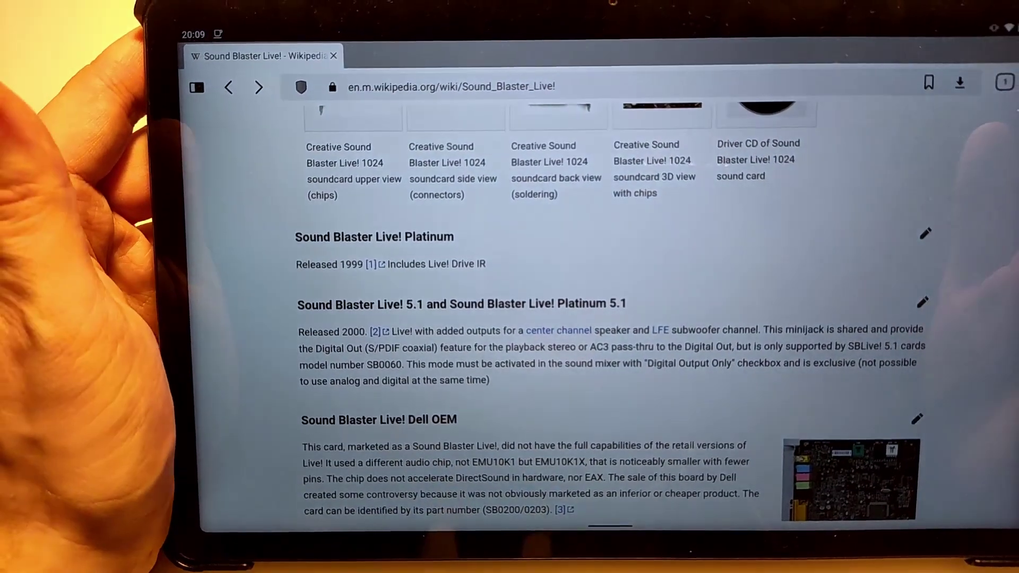
Step: Read the descriptions of the Sound Blaster Live! models on the Wikipedia page, from Dell OEM to the 24-bit version
scroll(584, 319, "down", 3)
scroll(584, 318, "down", 3)
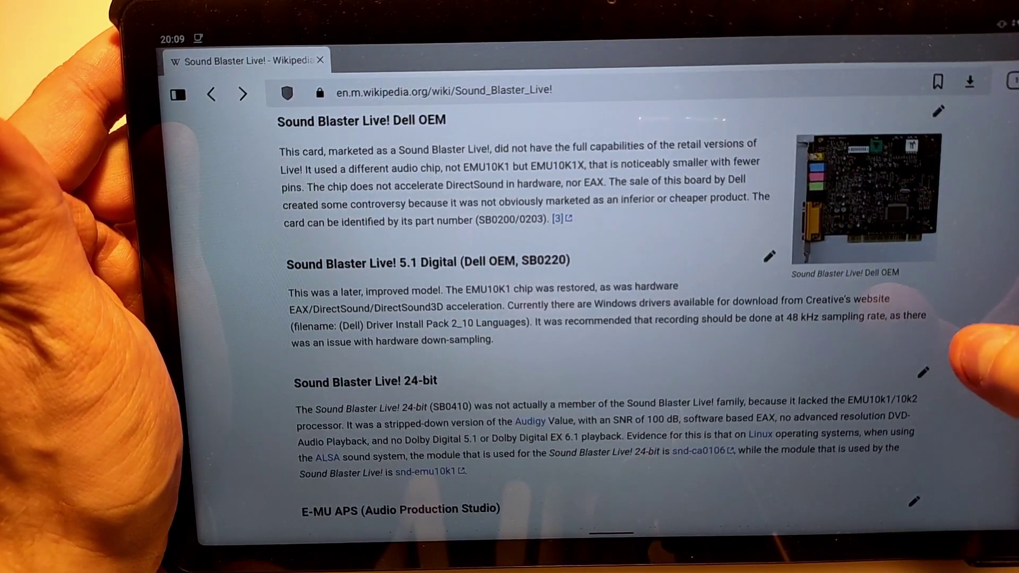
scroll(690, 265, "up", 2)
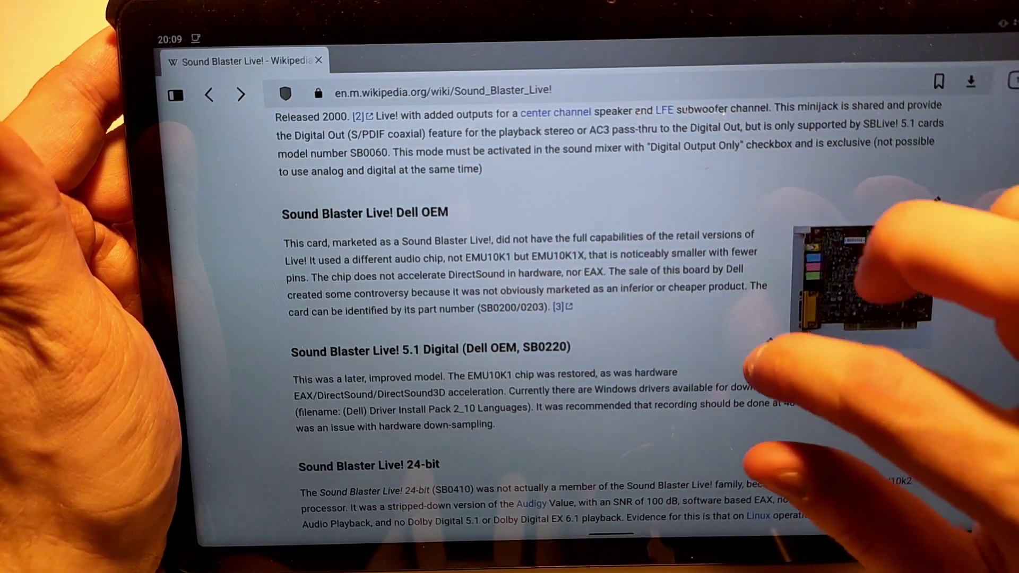
scroll(822, 318, "down", 7)
scroll(849, 319, "down", 2)
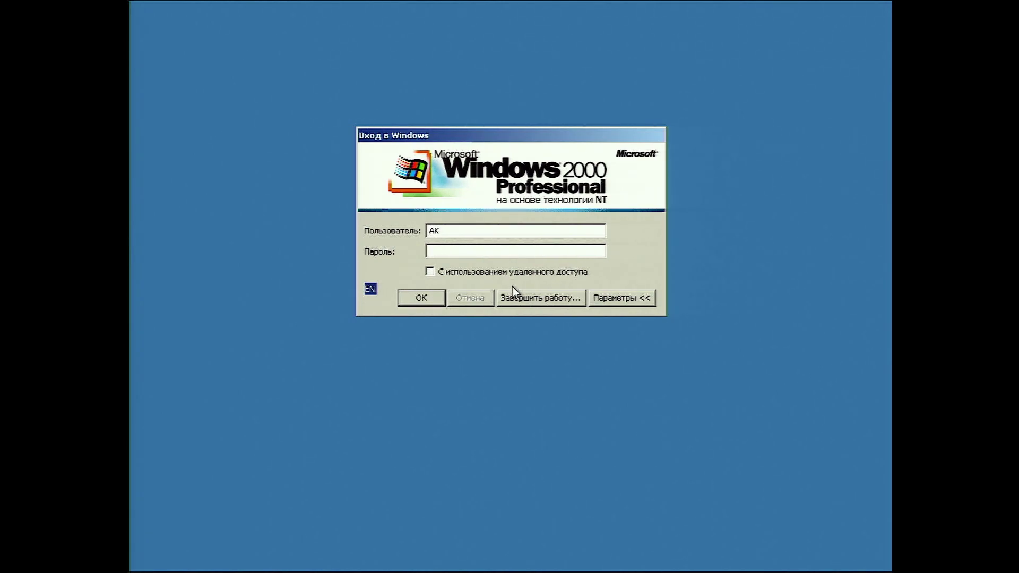
Step: Log on to Windows 2000 with the prefilled user and launch Creative PlayCenter 2
key("Return")
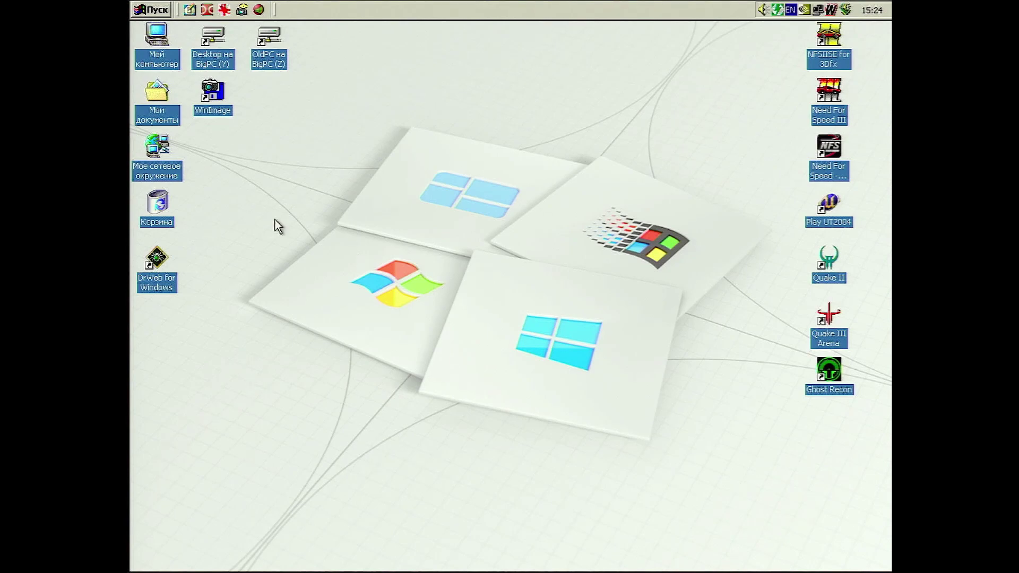
left_click(155, 11)
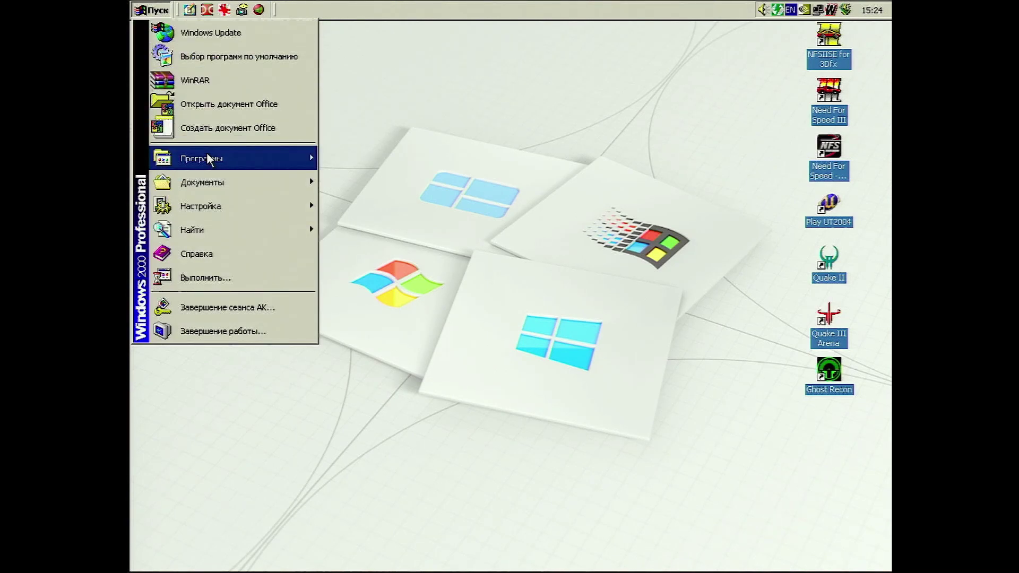
mouse_move(210, 159)
mouse_move(371, 184)
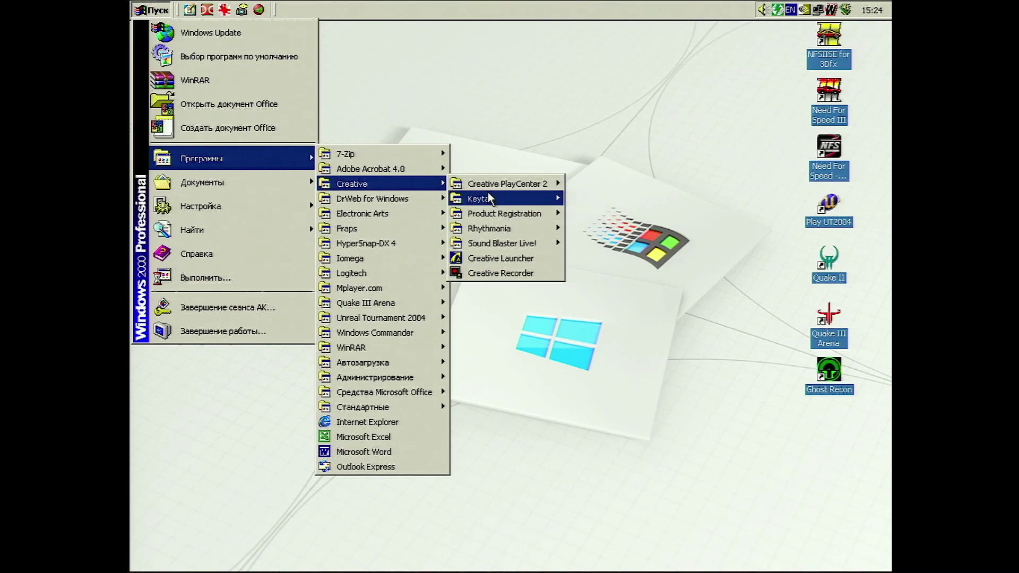
mouse_move(487, 185)
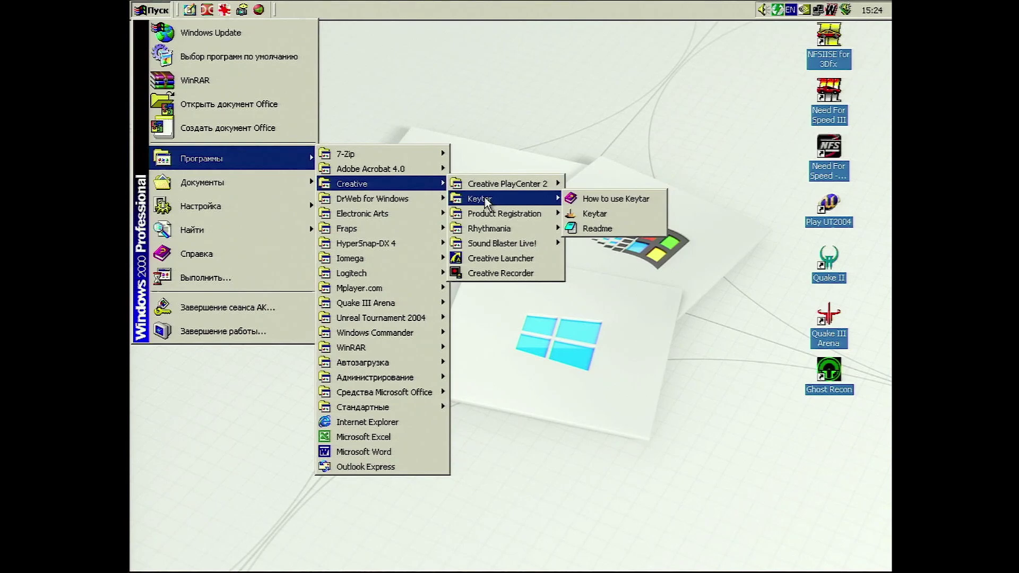
mouse_move(493, 242)
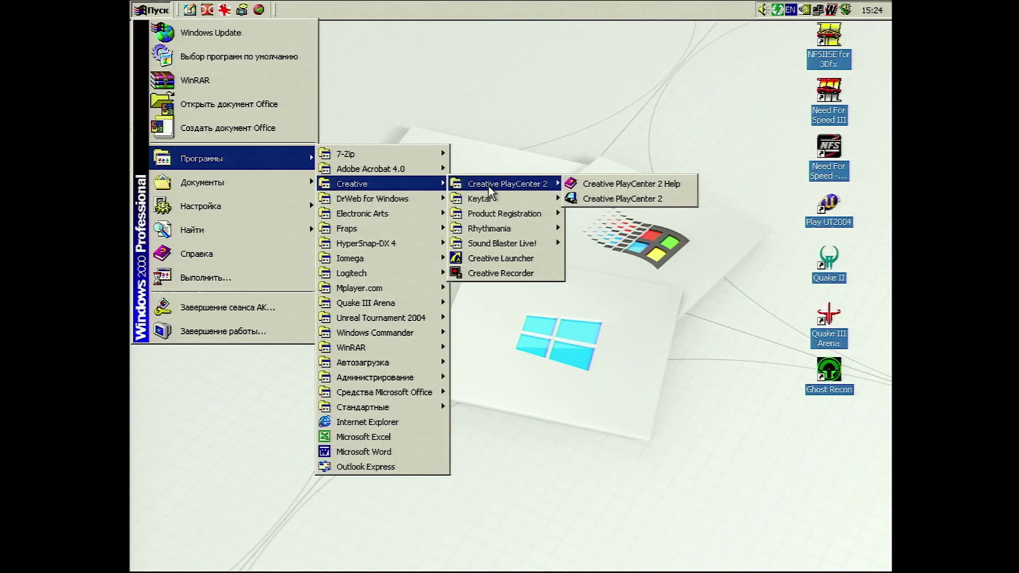
left_click(600, 199)
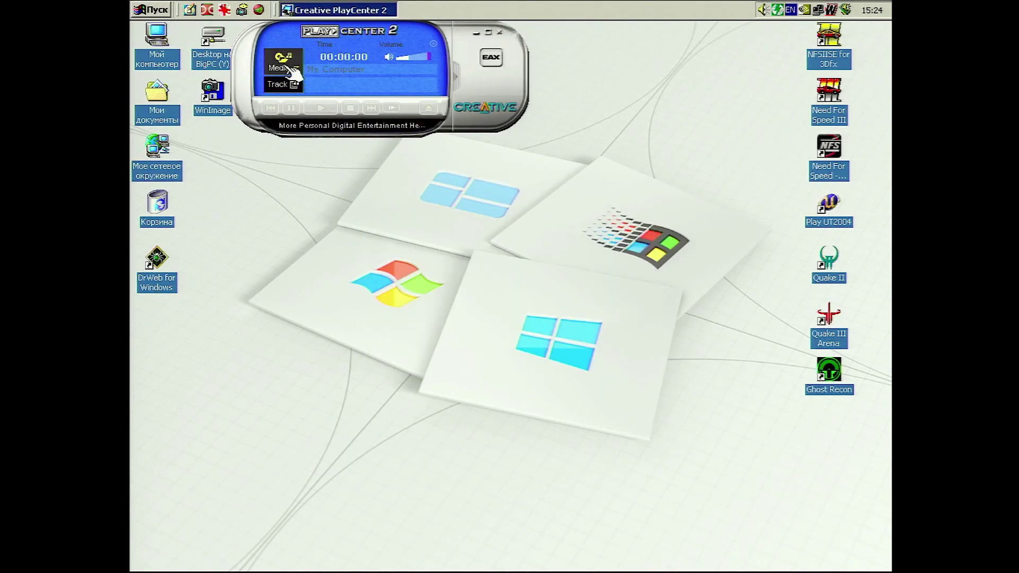
Step: Open the canyon file from the computer's Media folder for playback in PlayCenter
left_click(292, 68)
mouse_move(337, 109)
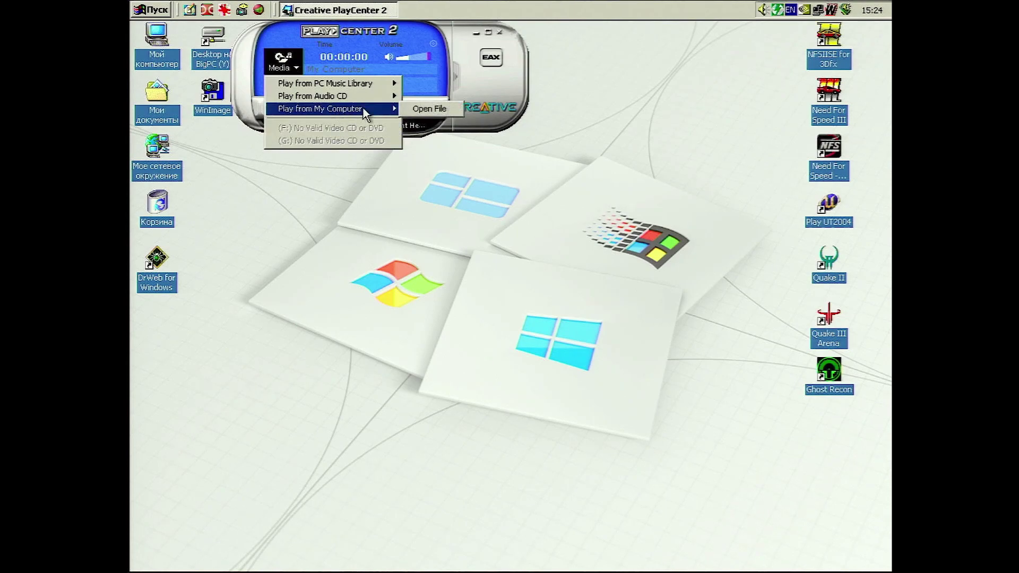
left_click(430, 109)
left_click(497, 377)
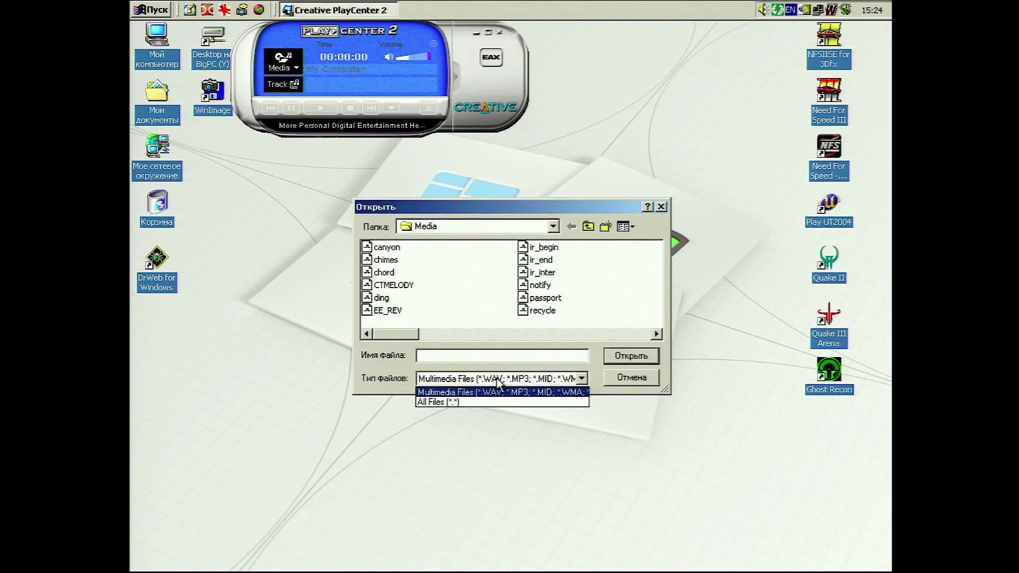
left_click(531, 379)
left_click(382, 247)
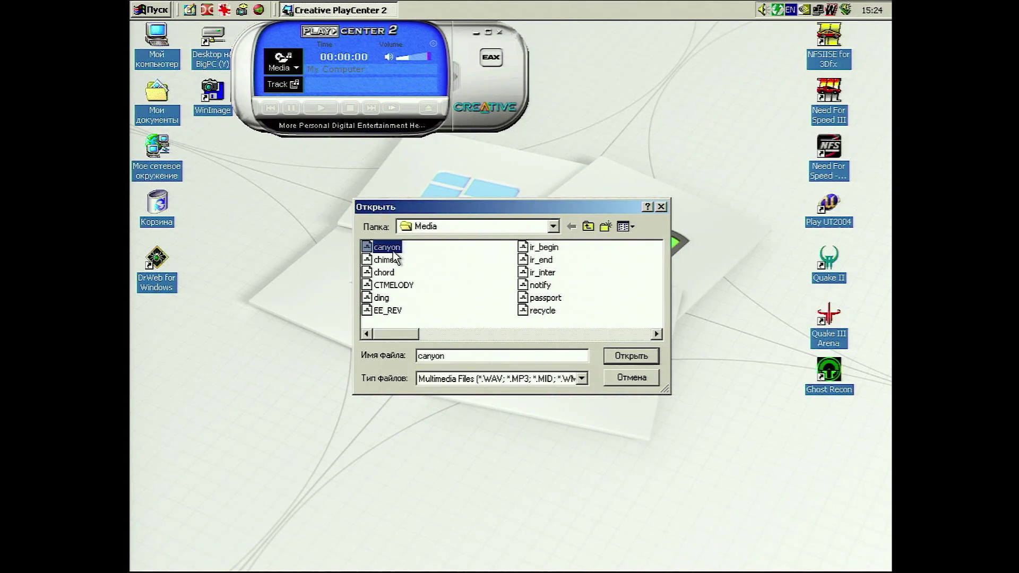
double_click(368, 249)
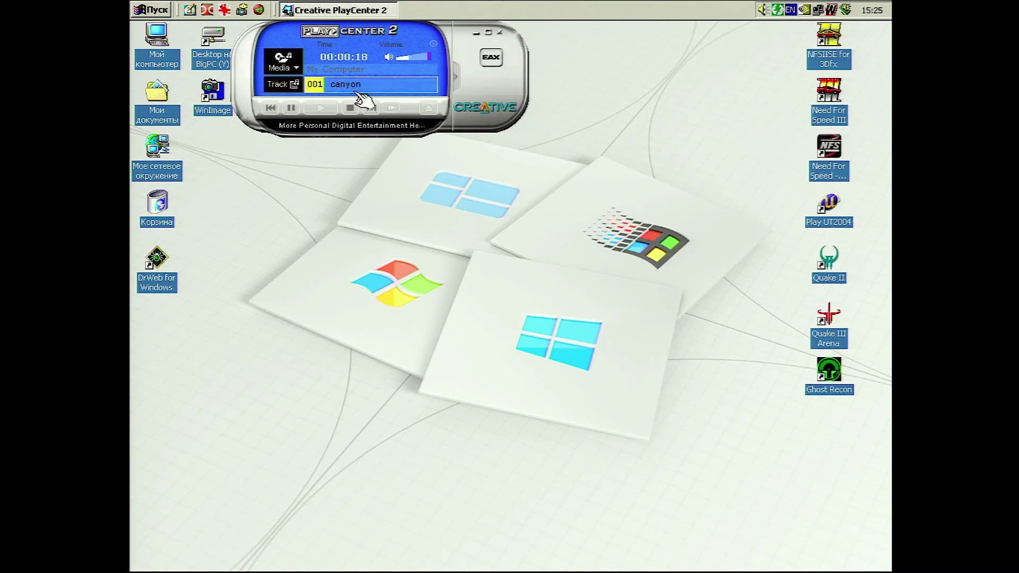
Step: Skip forward twice in the canyon track, and end the playback by stopping it and closing PlayCenter
left_click_drag(334, 95, 372, 97)
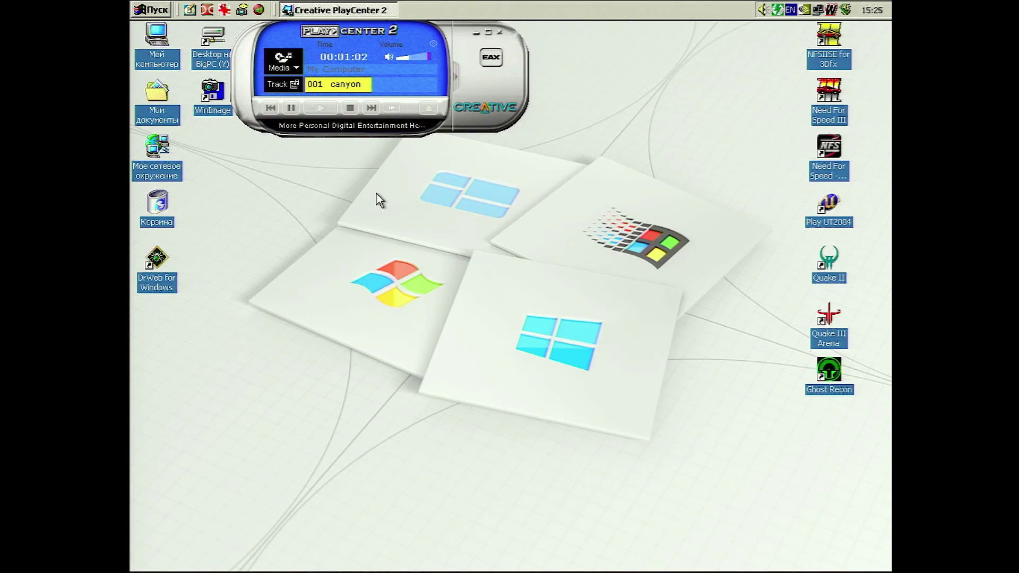
left_click(396, 88)
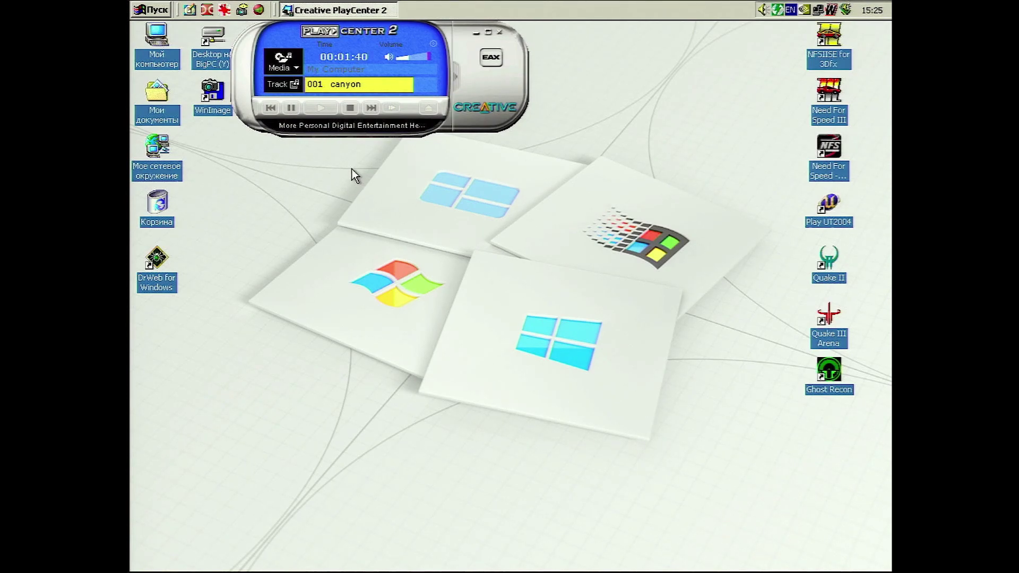
left_click(351, 109)
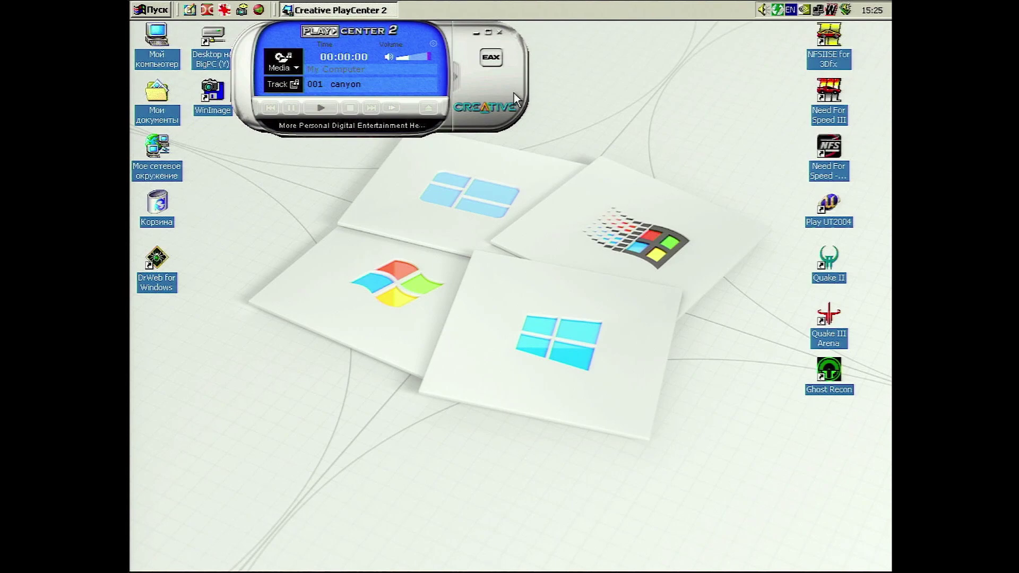
left_click(502, 33)
Step: Launch Creative Keytar to show its guitar screen, and close it again
left_click(150, 9)
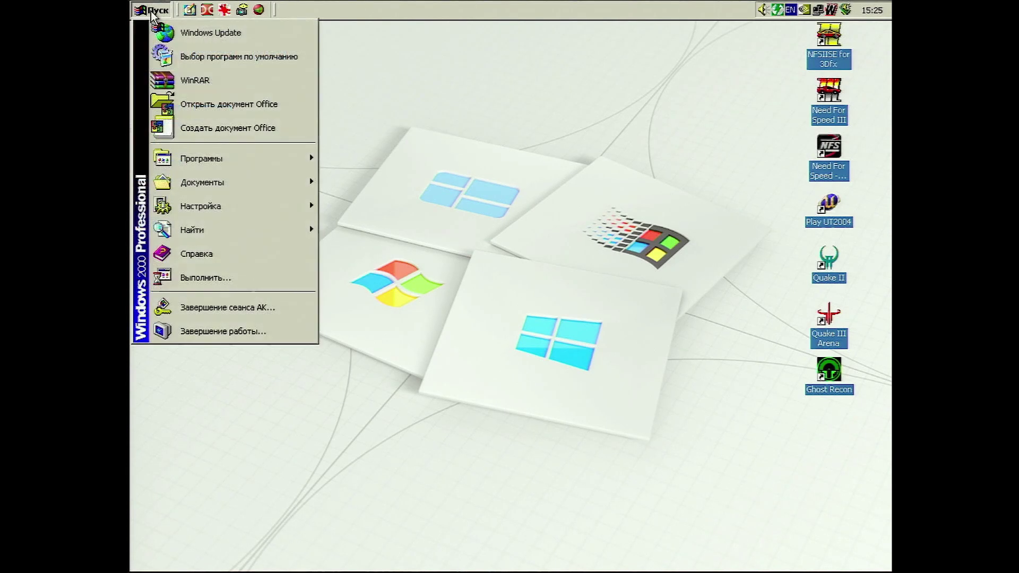
mouse_move(191, 159)
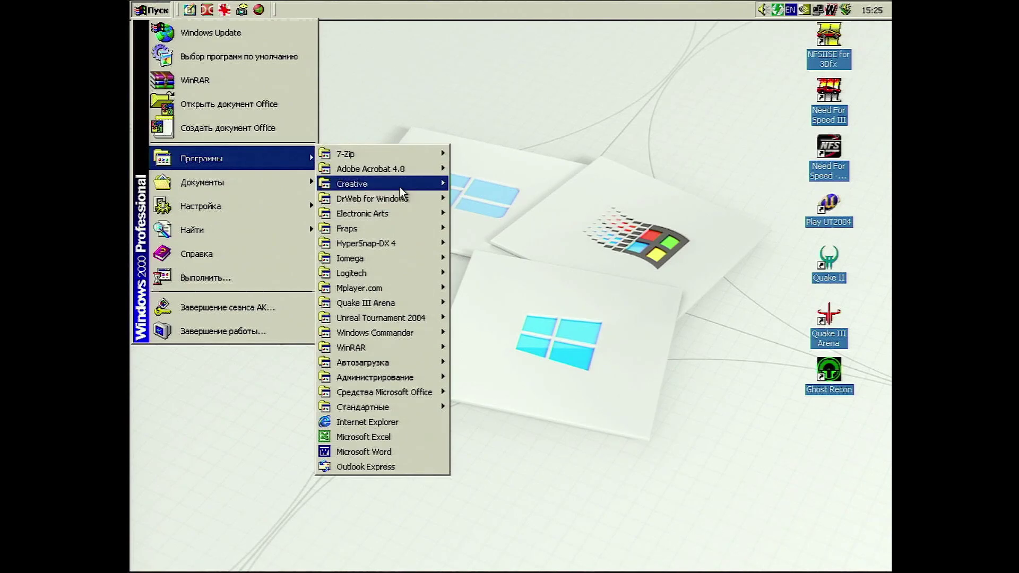
mouse_move(403, 192)
mouse_move(498, 199)
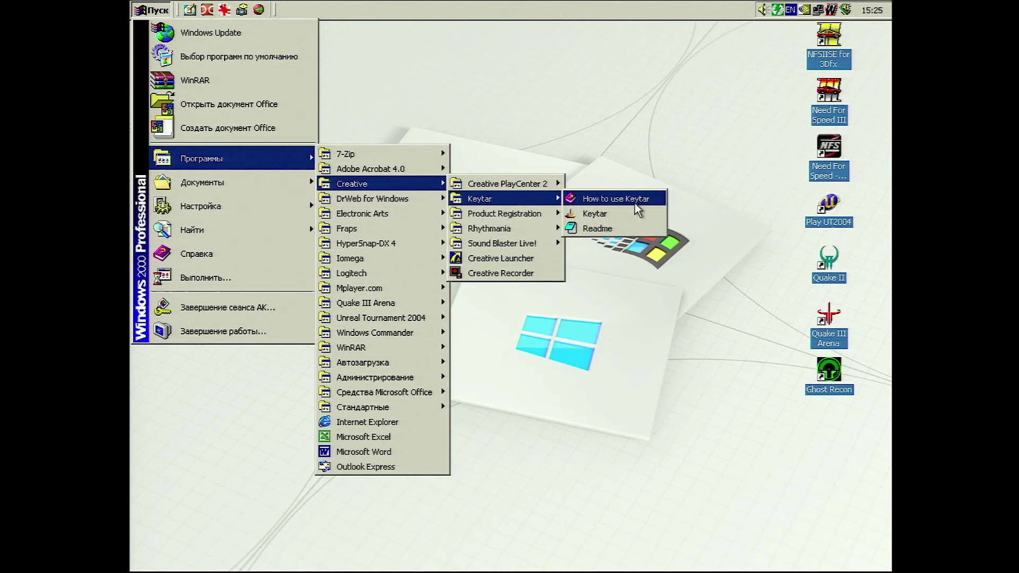
left_click(631, 213)
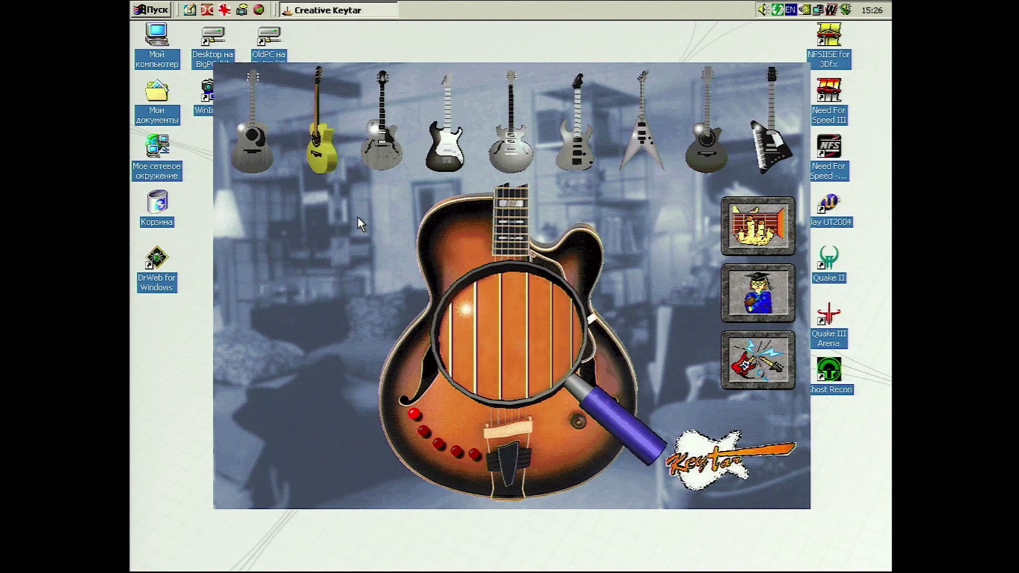
right_click(325, 12)
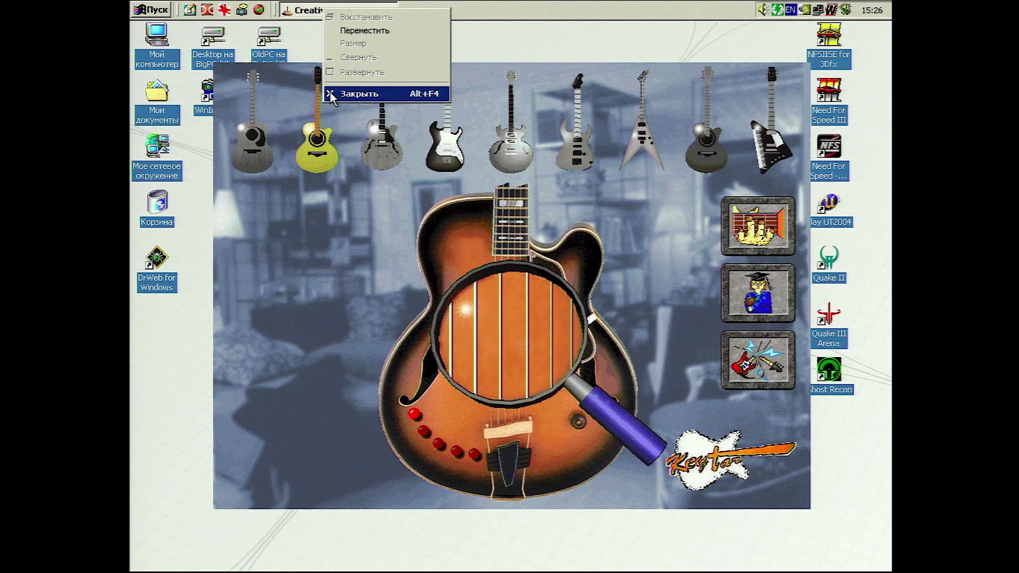
left_click(358, 93)
Step: Play the P00 - BL_ABOVE pattern in Creative Rhythmania and close the program
left_click(147, 12)
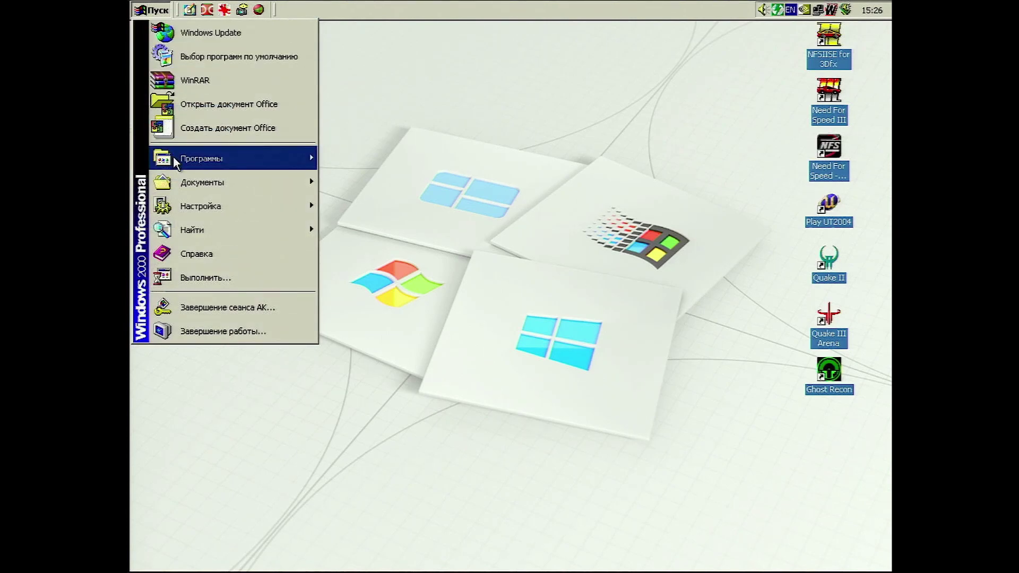
mouse_move(175, 159)
mouse_move(420, 186)
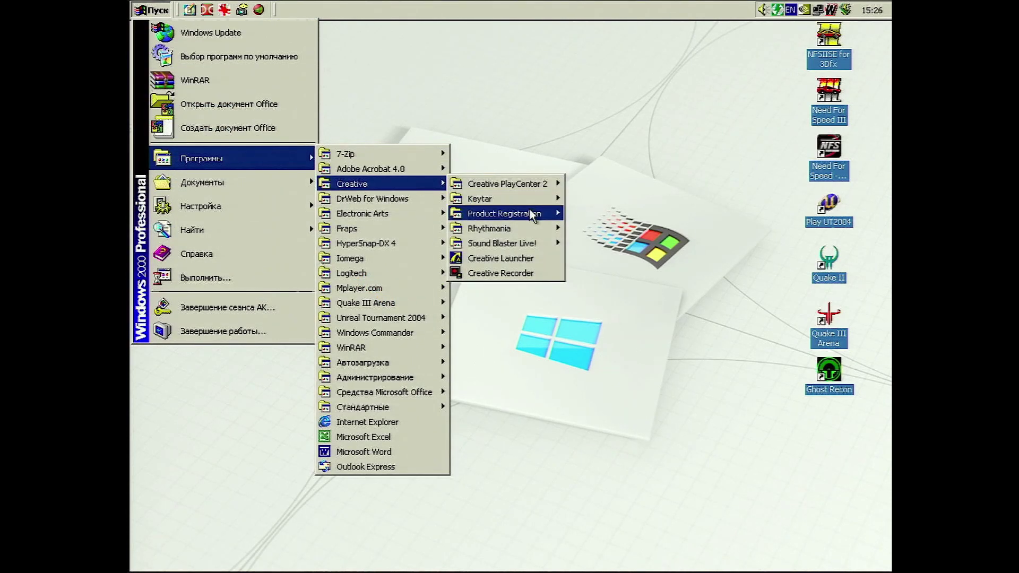
mouse_move(525, 228)
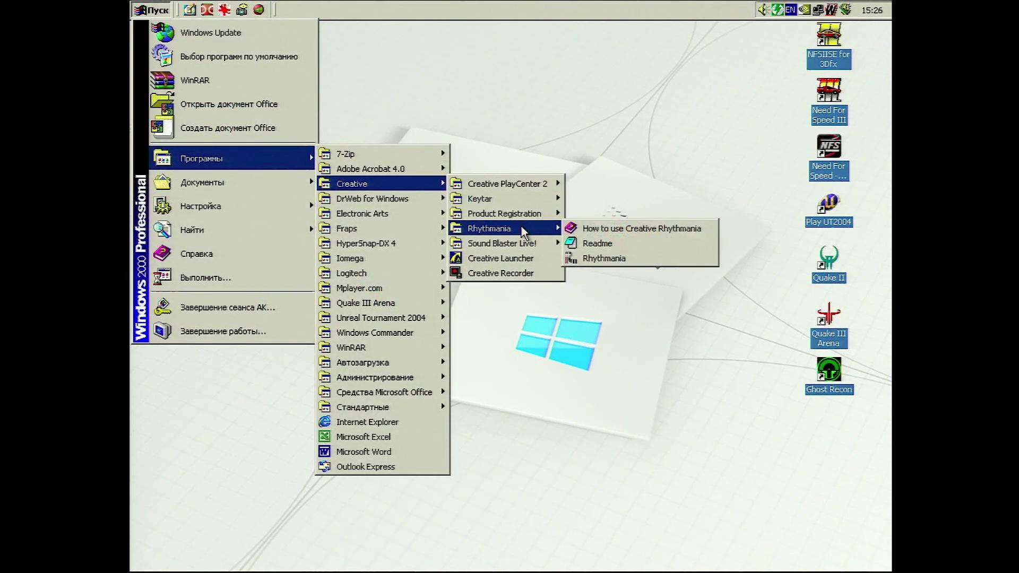
left_click(590, 259)
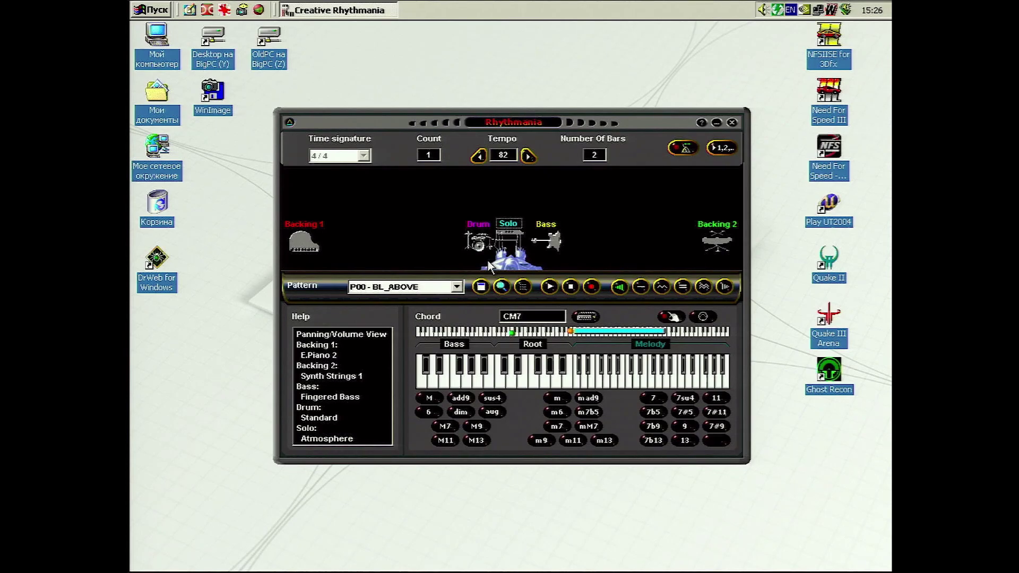
left_click(549, 288)
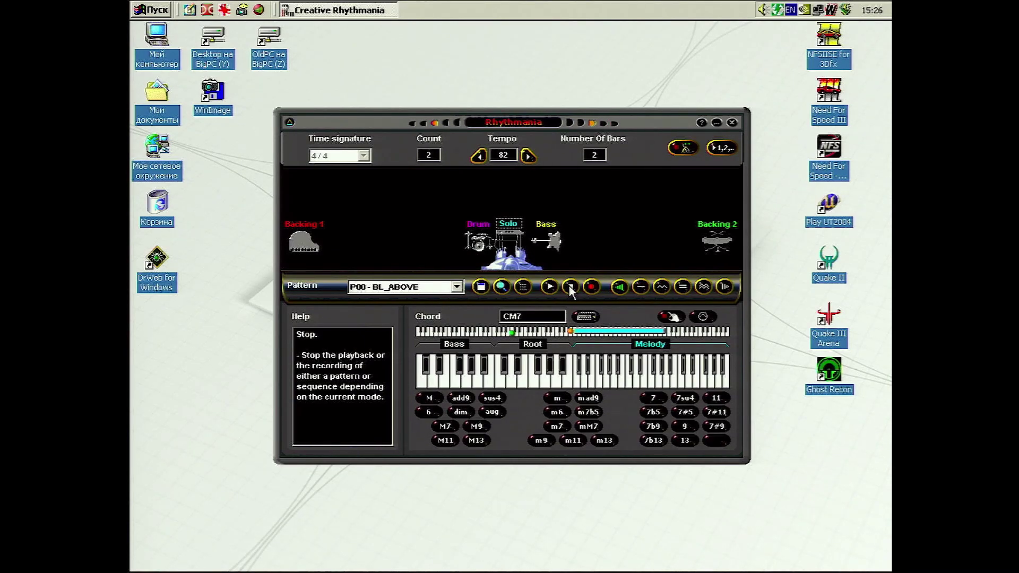
left_click(732, 122)
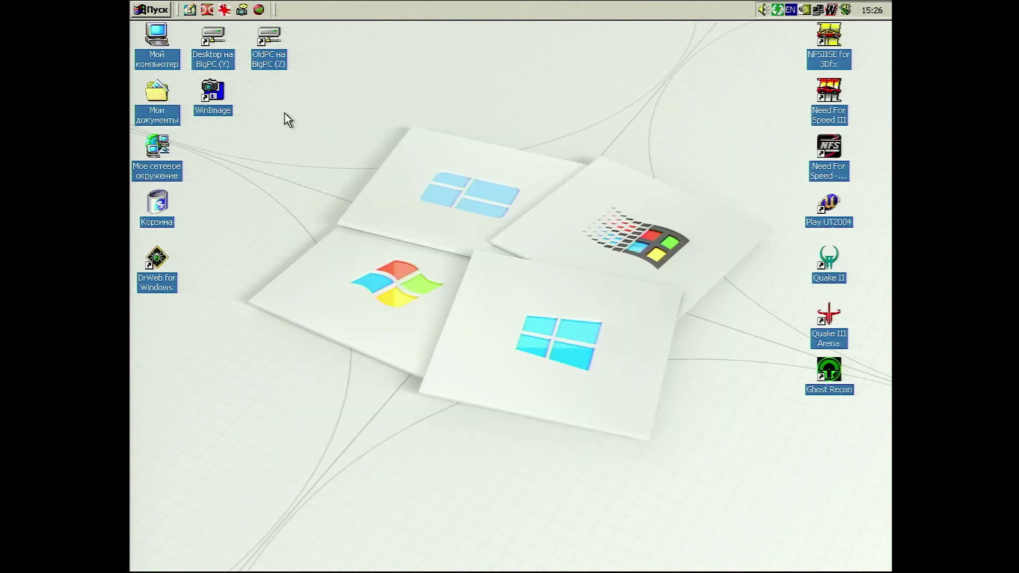
Step: Examine which utilities are installed in Creative's Sound Blaster Live! program group
left_click(151, 10)
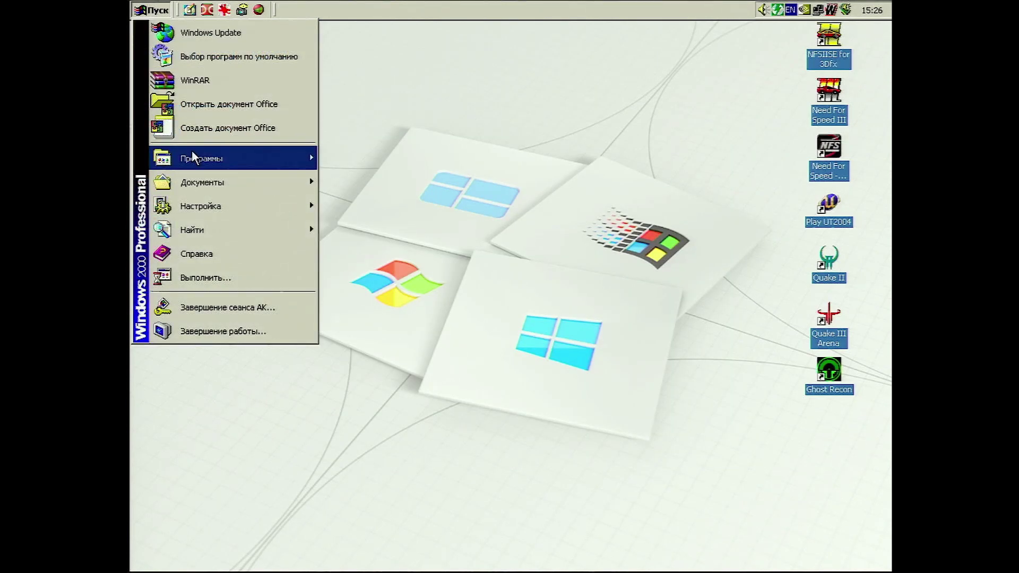
mouse_move(239, 158)
mouse_move(403, 187)
mouse_move(508, 246)
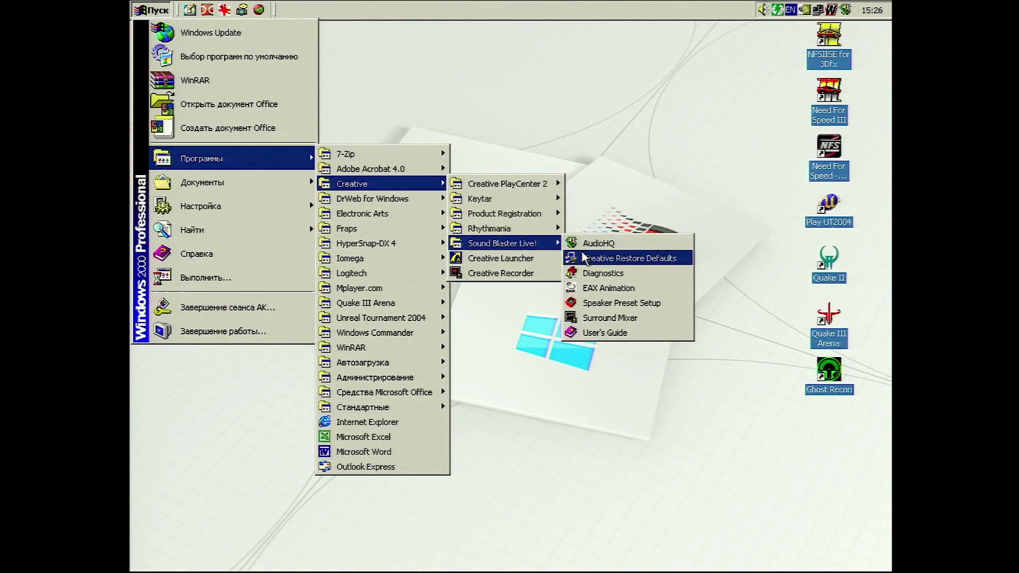
left_click(520, 281)
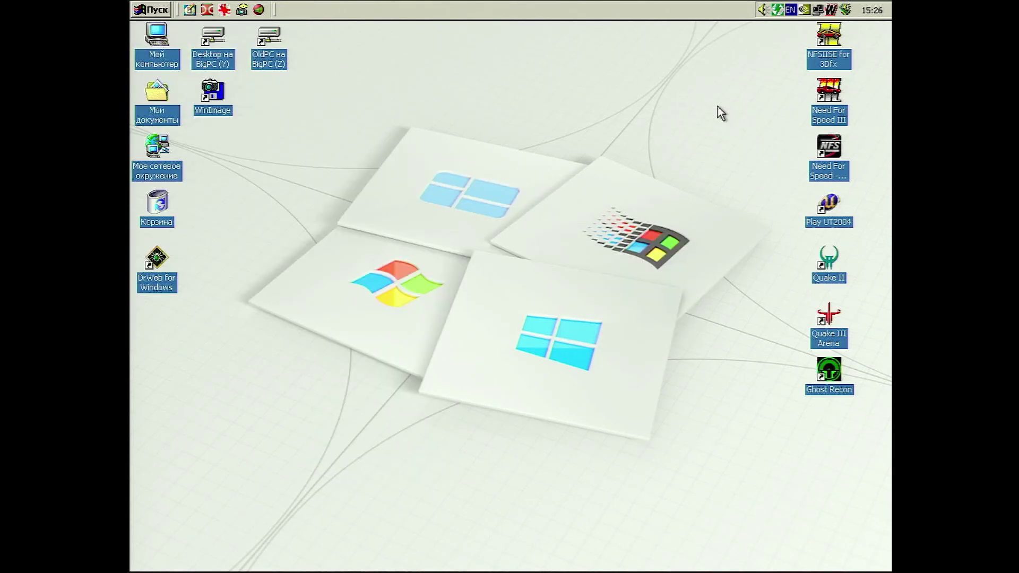
Step: Open AudioHQ, move its window away from the screen corner, and start its SoundFont control
double_click(845, 10)
left_click_drag(217, 36, 291, 90)
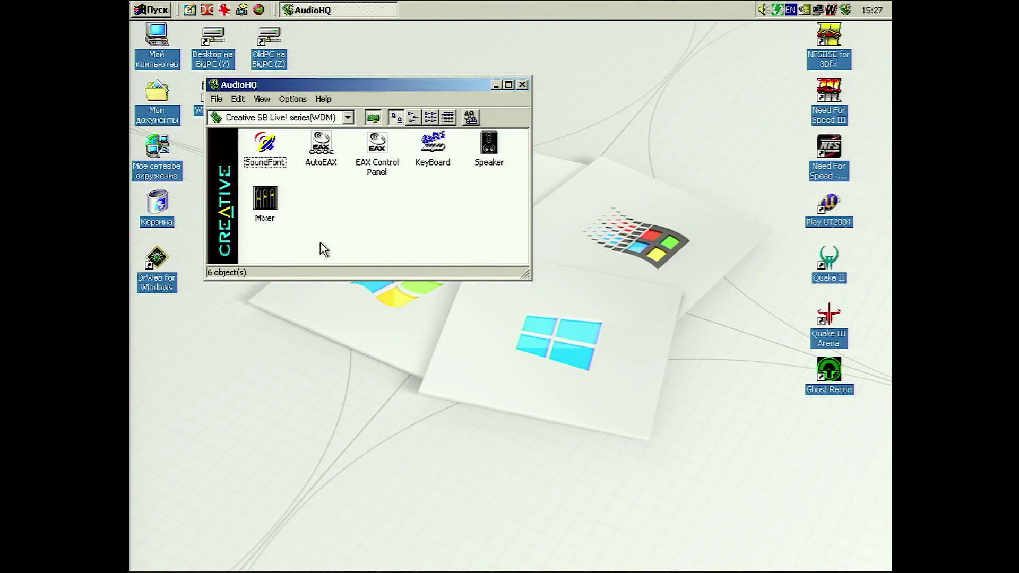
double_click(281, 167)
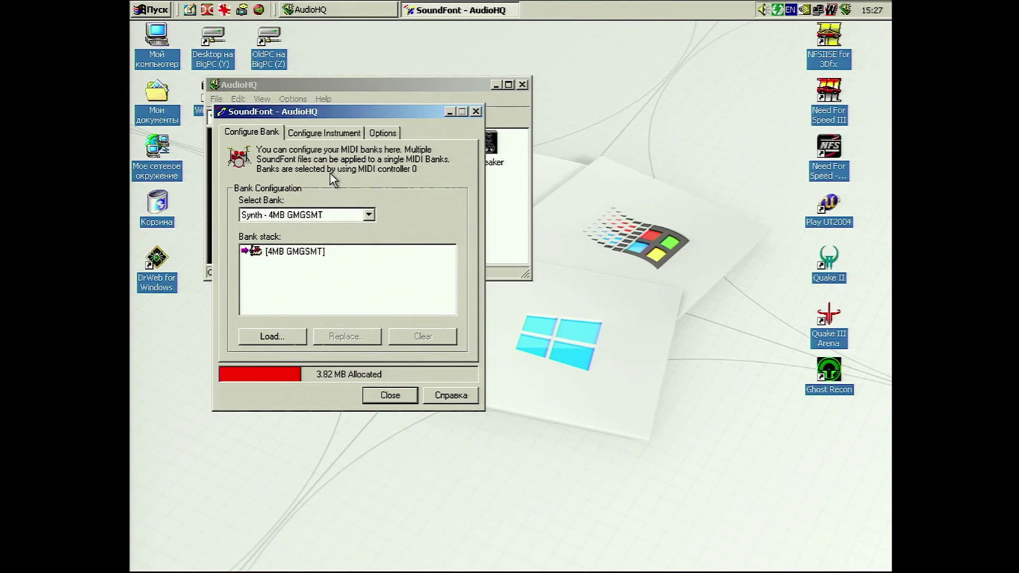
Step: Review the SoundFont control's instrument, caching and bank configuration settings, and open its help
left_click(321, 132)
left_click(372, 133)
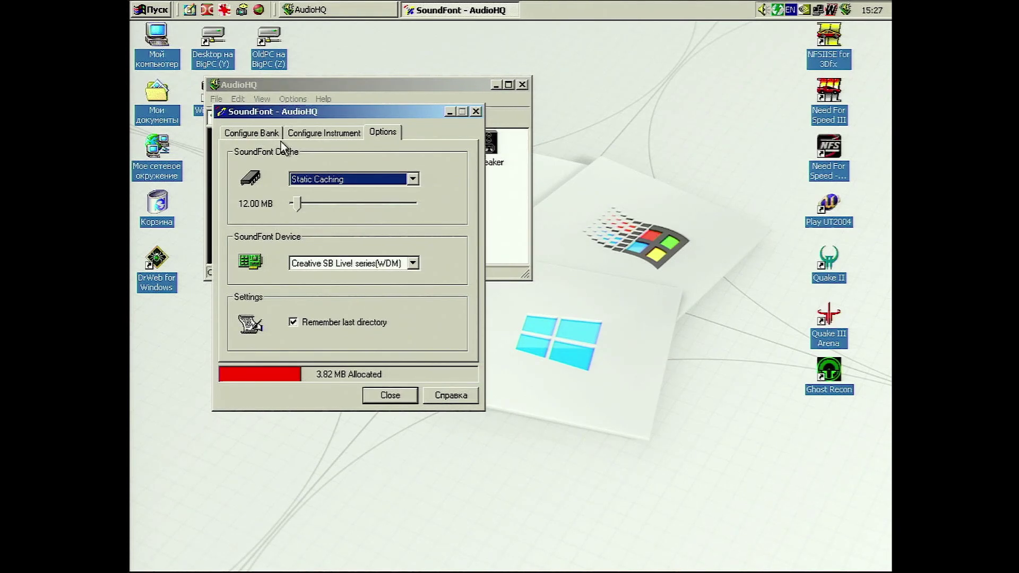
left_click(412, 179)
left_click(412, 179)
left_click(240, 133)
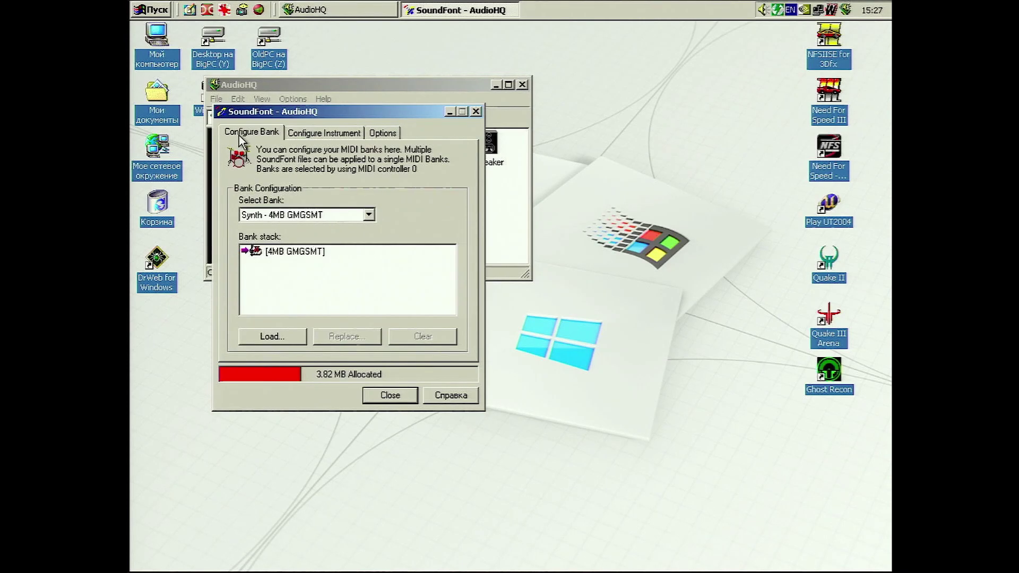
left_click(449, 394)
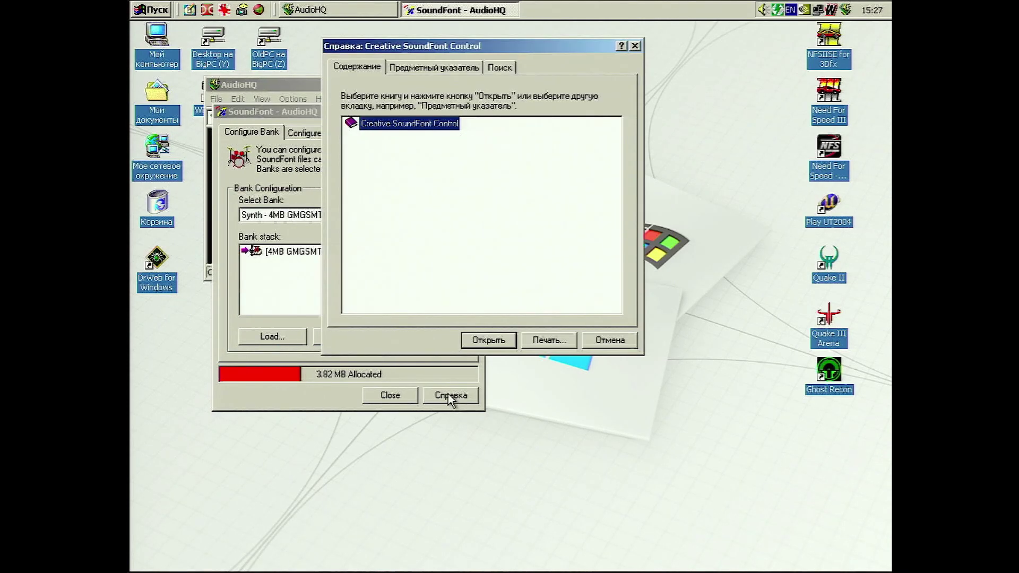
Step: Close the SoundFont control with its help, and look over AudioHQ's AutoEAX link settings and application list
left_click(607, 340)
left_click(373, 393)
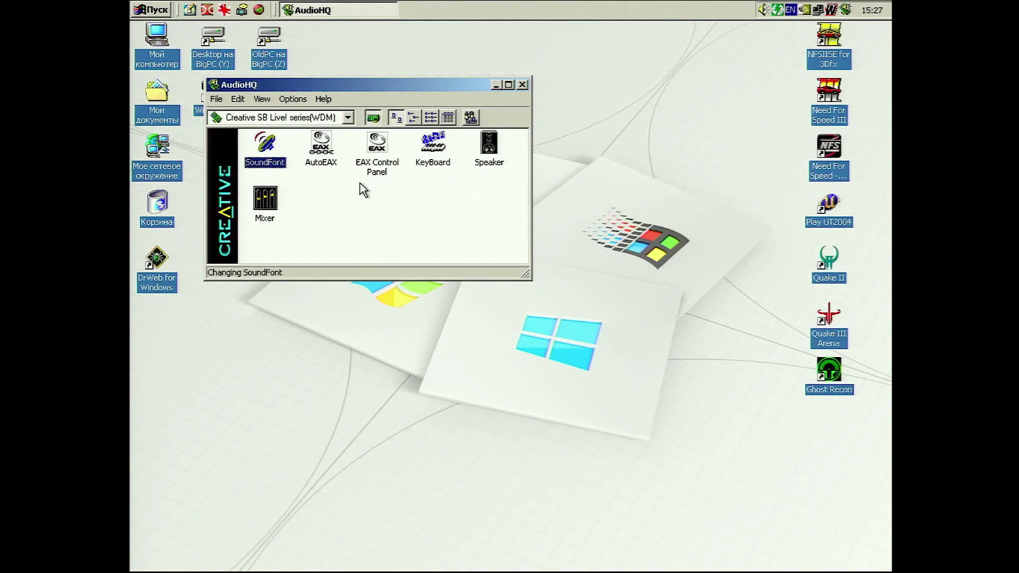
double_click(333, 165)
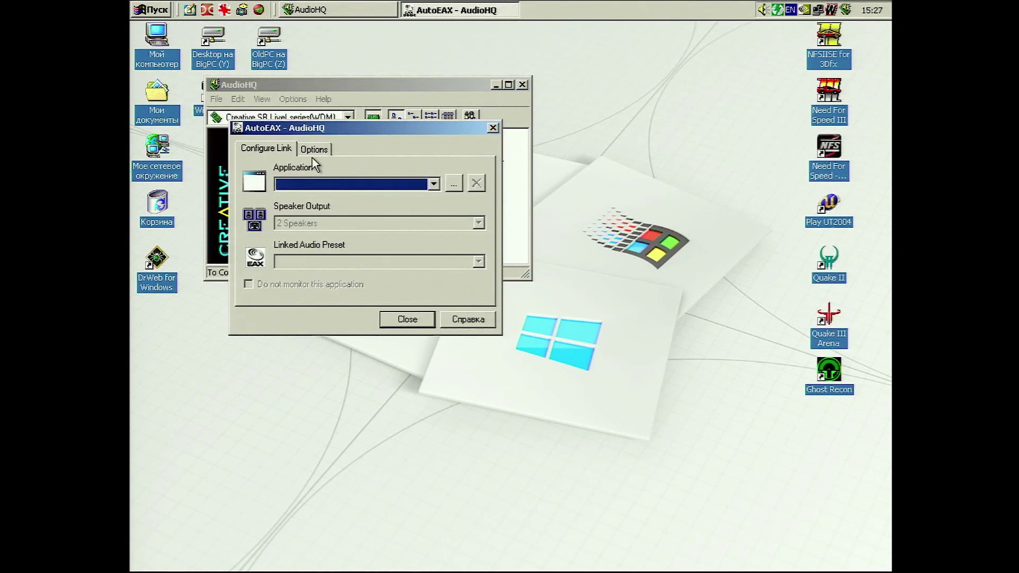
left_click(340, 191)
left_click(342, 189)
left_click(493, 128)
Step: Review the Master, Source, MIDI and Options settings of AudioHQ's EAX Control Panel and close it
double_click(376, 154)
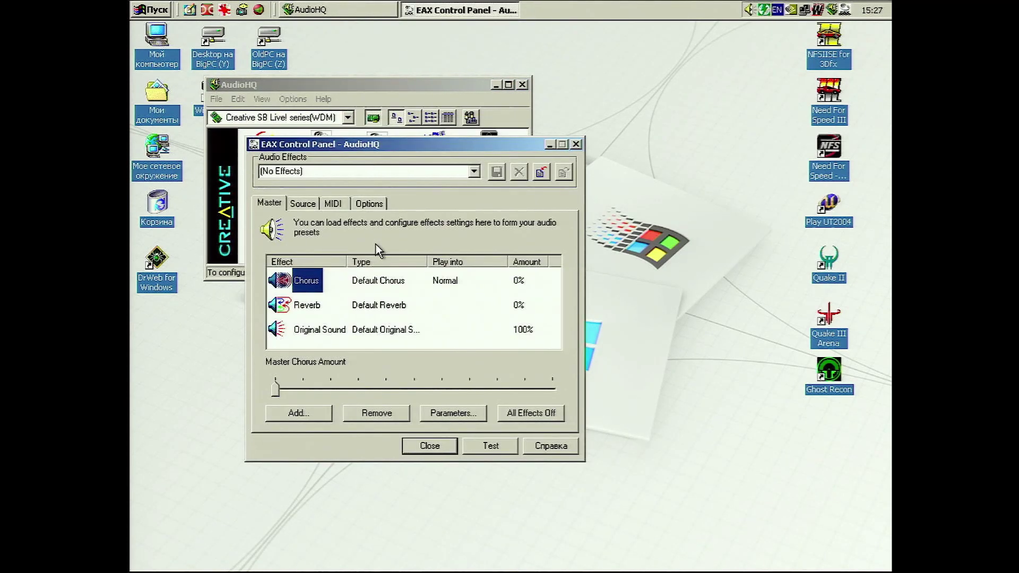
left_click(317, 204)
left_click(333, 204)
left_click(367, 205)
left_click(333, 204)
left_click(302, 204)
left_click(269, 204)
left_click(577, 144)
Step: Open AudioHQ's Creative Keyboard and set its instrument to 012 - Marimba
double_click(432, 143)
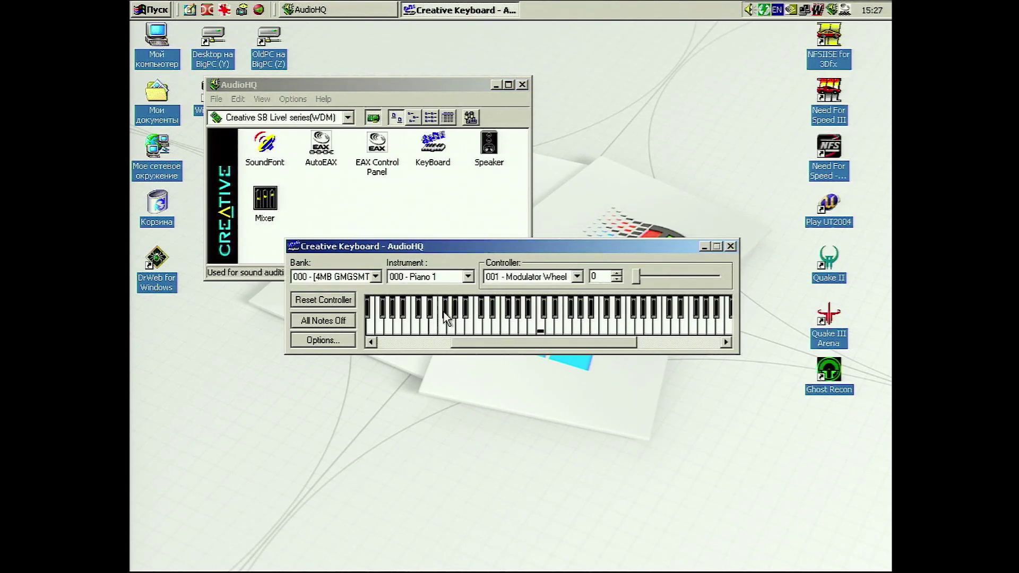
left_click(438, 276)
scroll(431, 322, "down", 3)
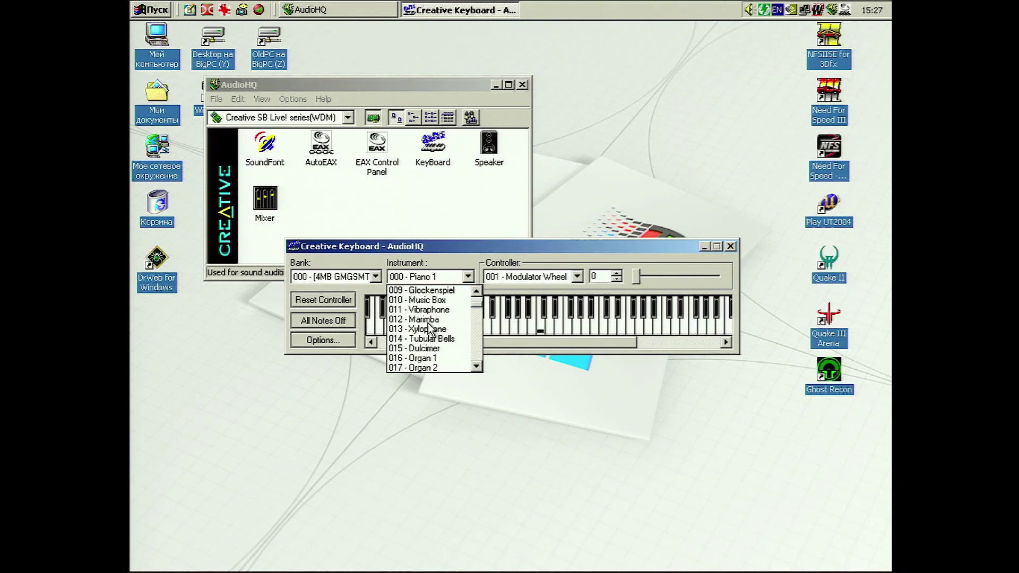
left_click(431, 320)
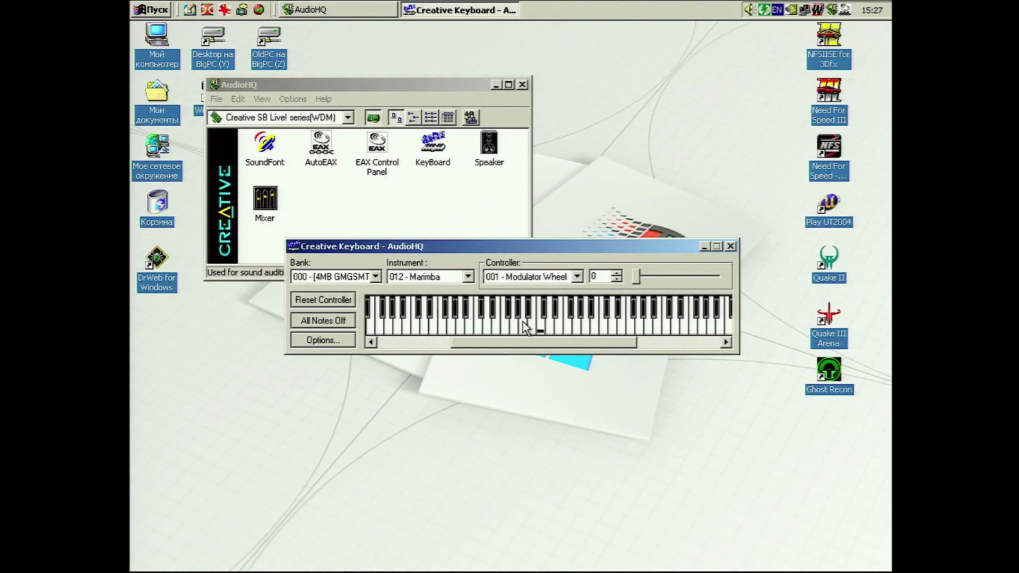
Step: Check the Creative Keyboard's available banks, play a note on the virtual keys, and close the keyboard
left_click(375, 277)
left_click(329, 292)
left_click(506, 325)
left_click(731, 246)
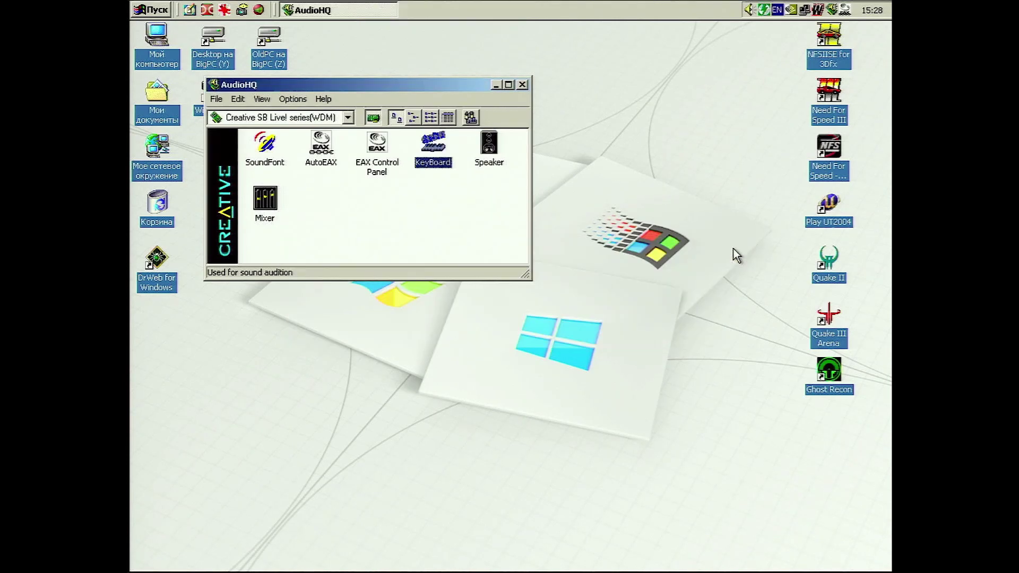
Step: Examine AudioHQ's Speaker tool with its spectrum view and speaker selection options, test the speakers and close it
double_click(488, 159)
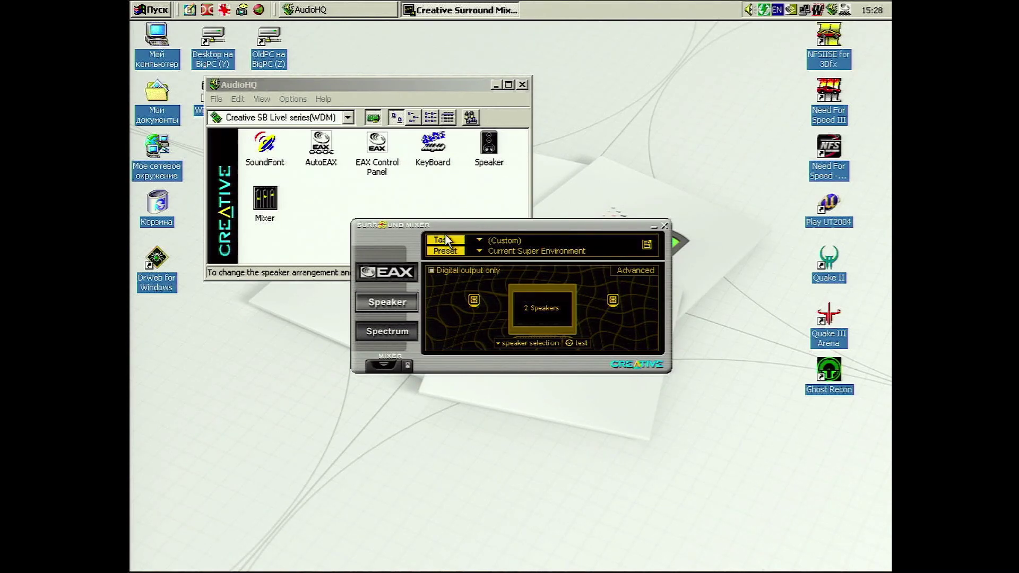
left_click(390, 332)
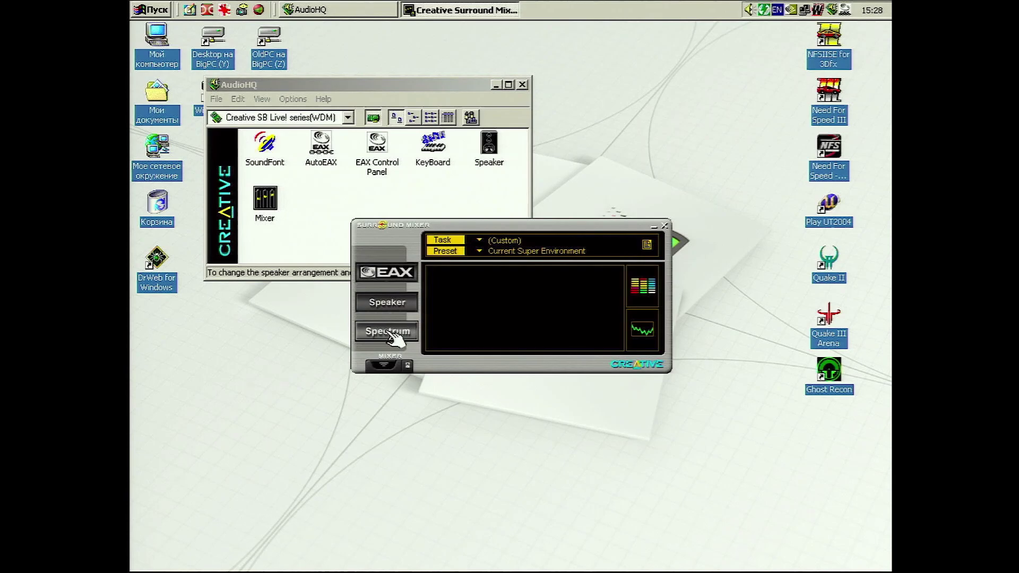
left_click(387, 308)
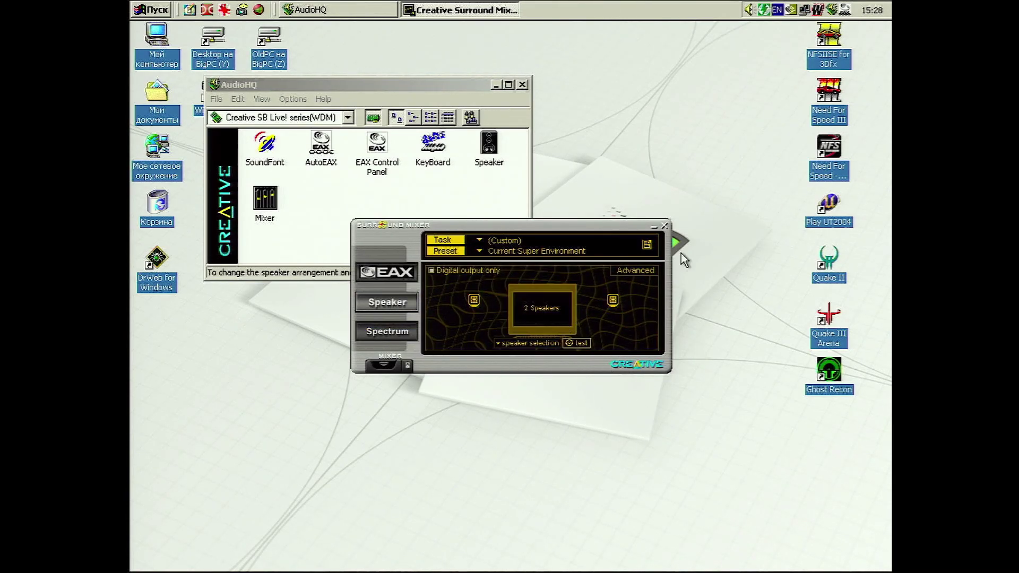
left_click(537, 347)
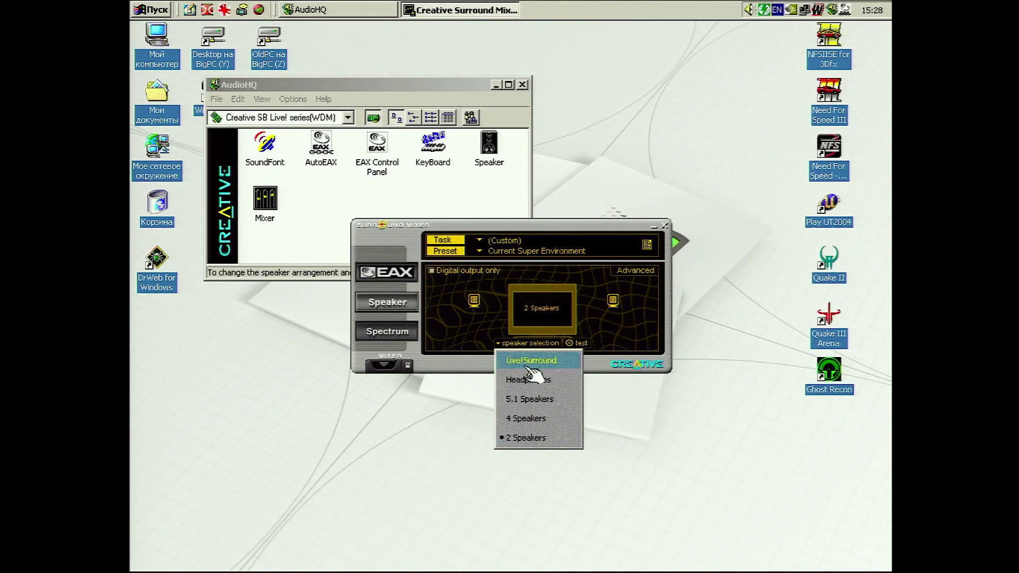
left_click(622, 336)
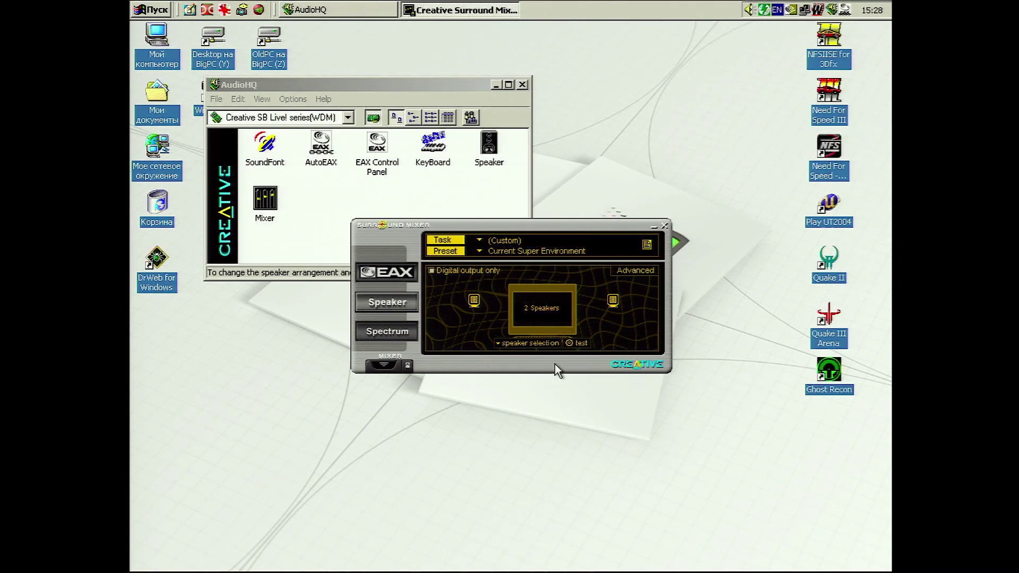
left_click(578, 343)
left_click(665, 226)
Step: Open AudioHQ's Mixer, cycle through its audio source channels, and close it
double_click(267, 203)
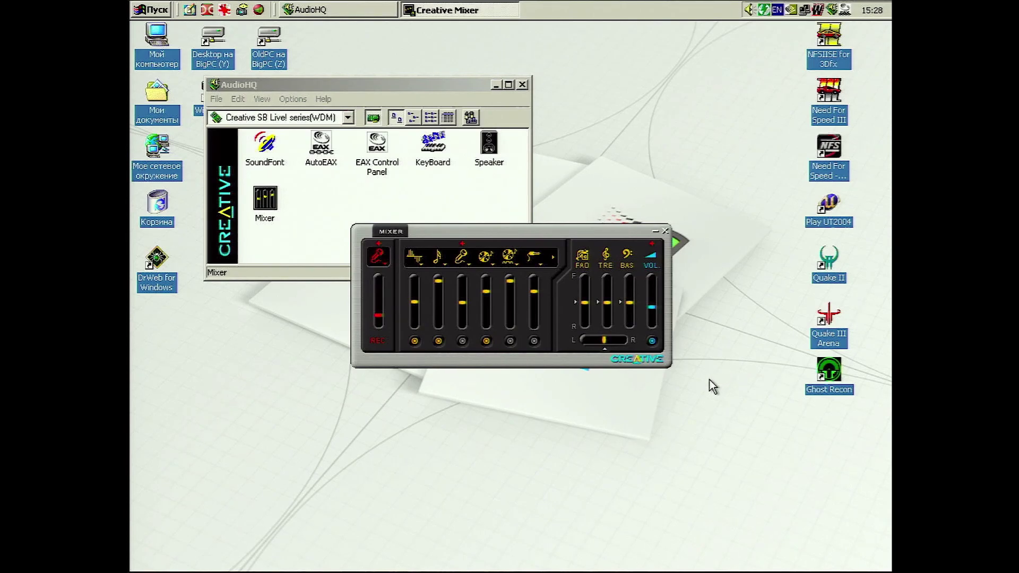
left_click(408, 230)
left_click(427, 231)
left_click(553, 258)
left_click(553, 258)
left_click(554, 257)
left_click(554, 258)
left_click(553, 258)
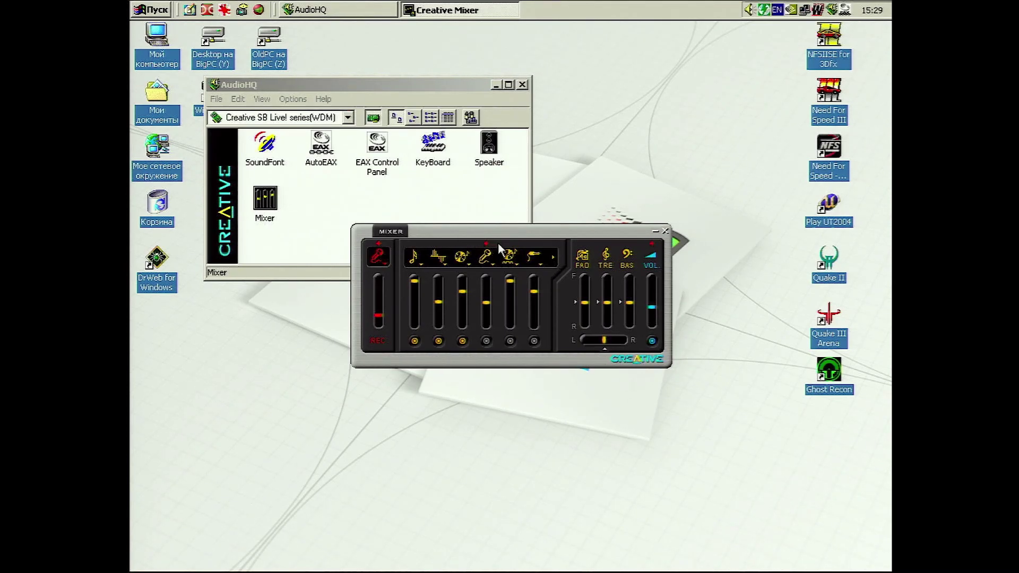
left_click(665, 231)
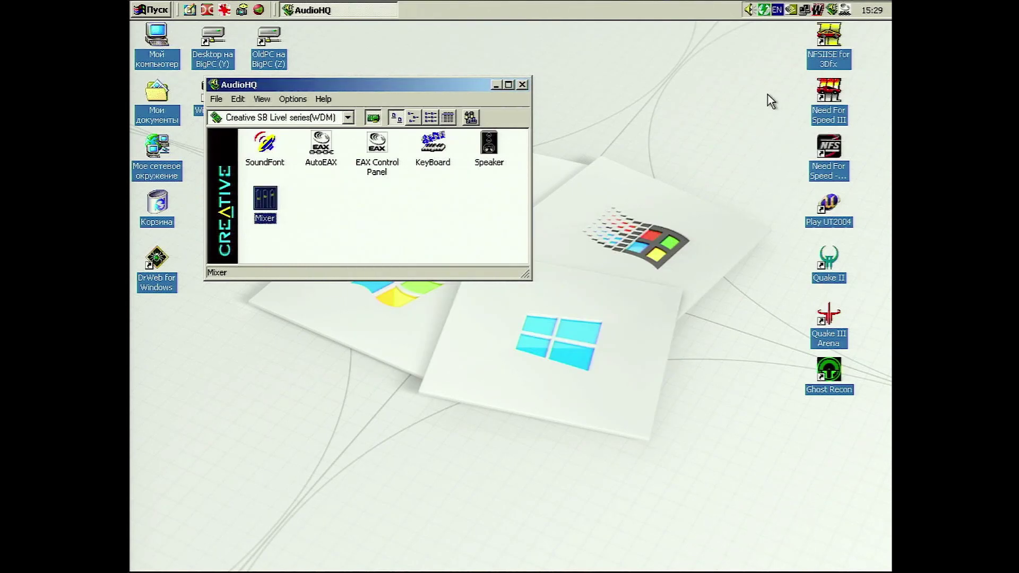
Step: Open the Windows volume control, move it away from the screen corner, and switch it to the recording (Запись) controls
double_click(753, 14)
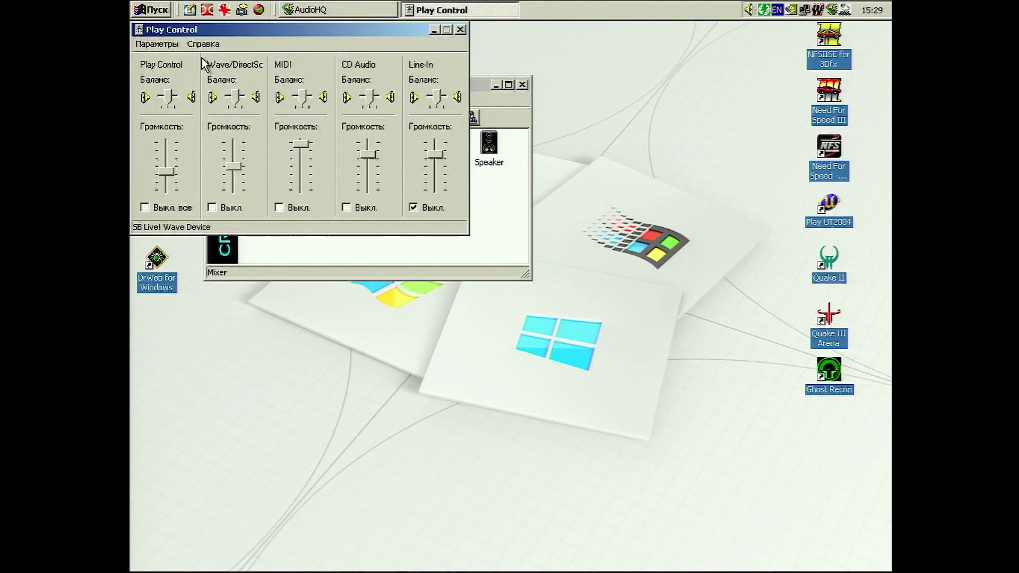
left_click_drag(211, 31, 426, 100)
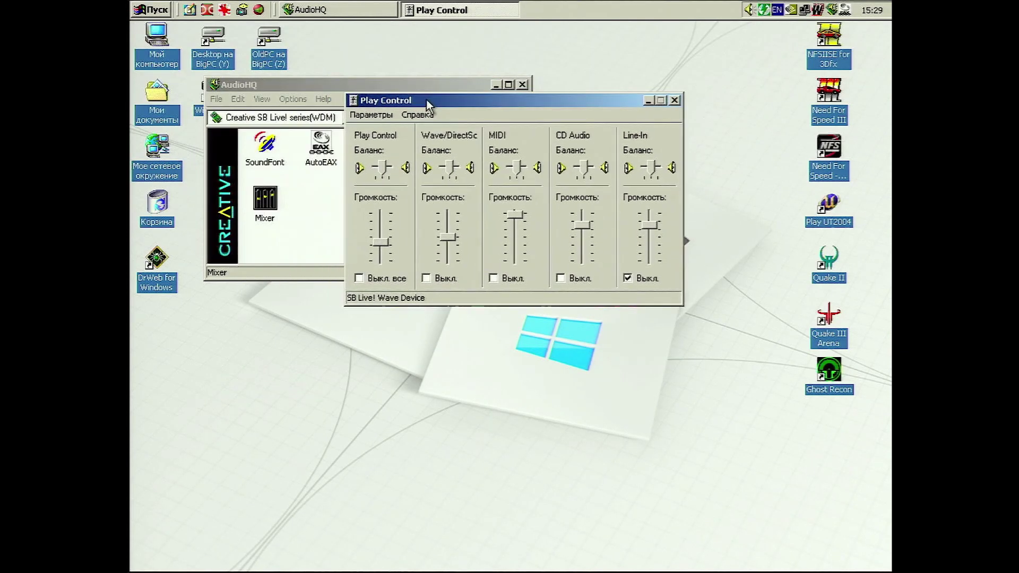
left_click(376, 114)
left_click(377, 130)
left_click(435, 153)
left_click(435, 152)
left_click(392, 211)
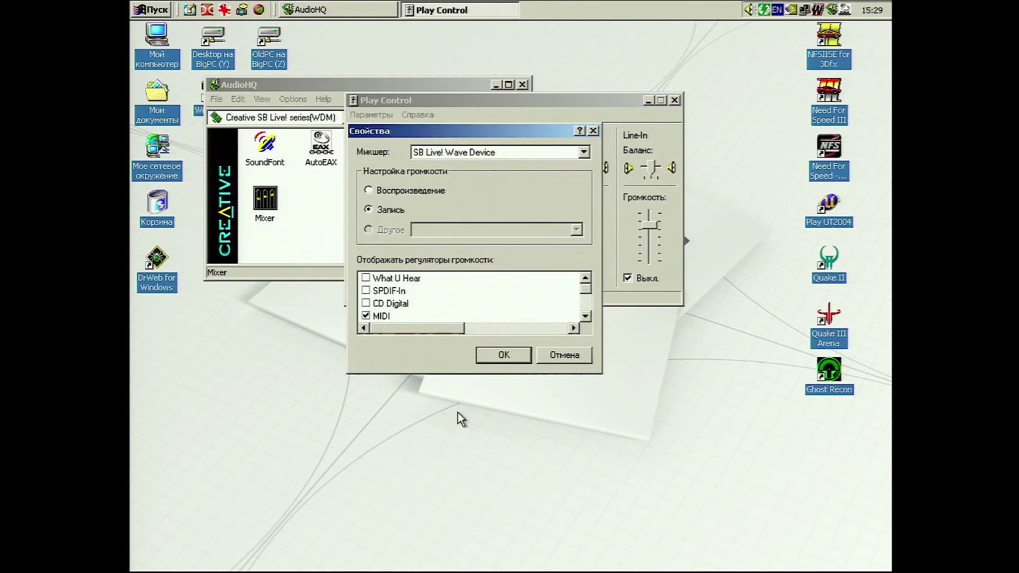
left_click(507, 359)
Step: View the microphone's advanced recording parameters, and close Record Control and AudioHQ
left_click(375, 119)
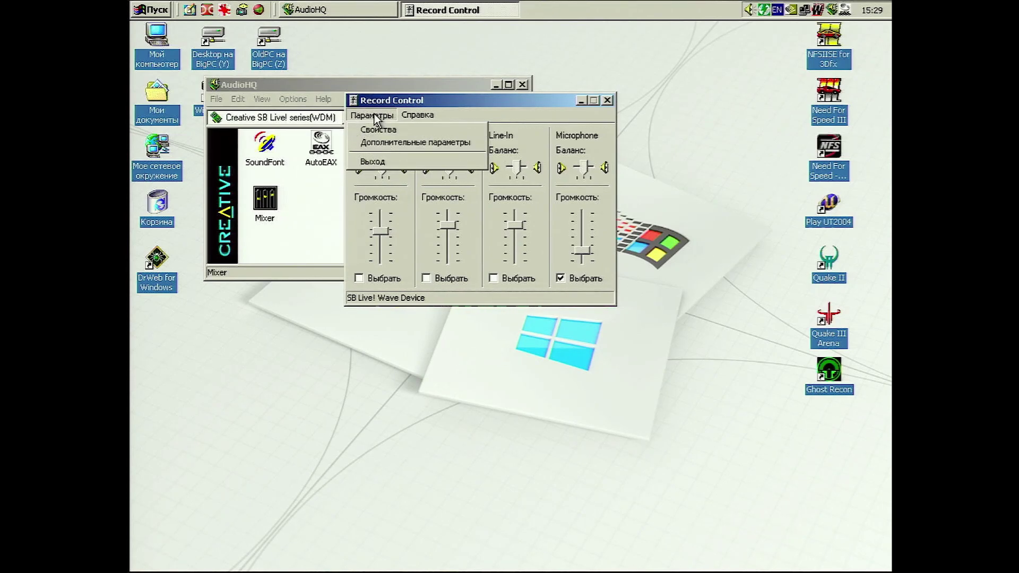
left_click(387, 139)
left_click(594, 300)
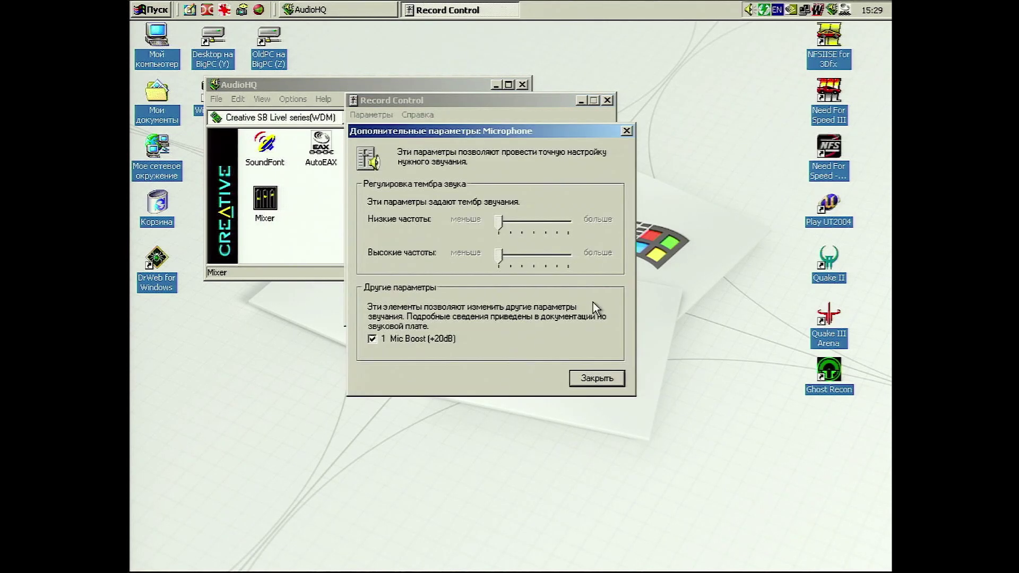
left_click(627, 131)
left_click(608, 101)
left_click(522, 85)
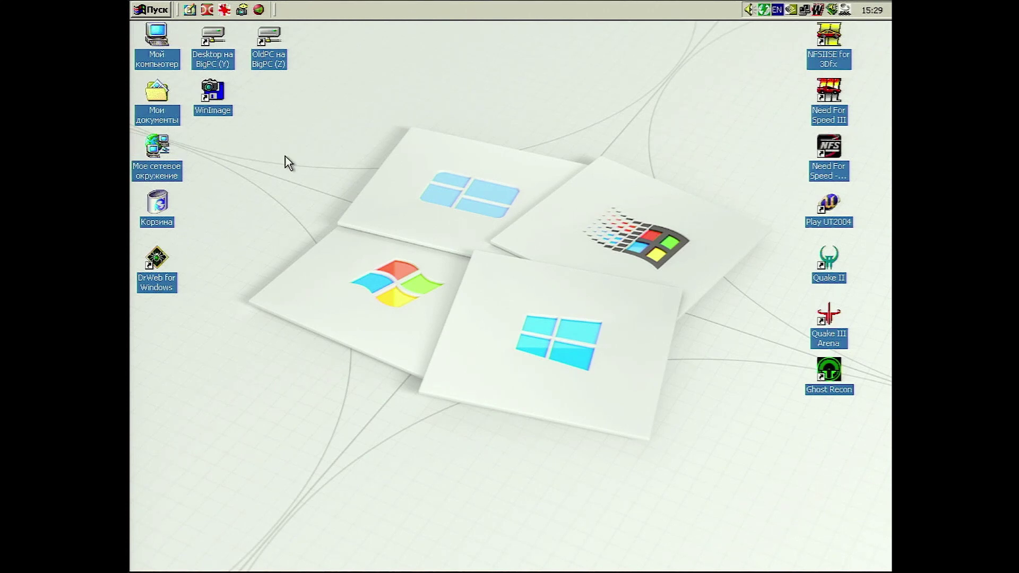
Step: Restart the computer using the Перезагрузка shutdown option
left_click(150, 13)
left_click(244, 339)
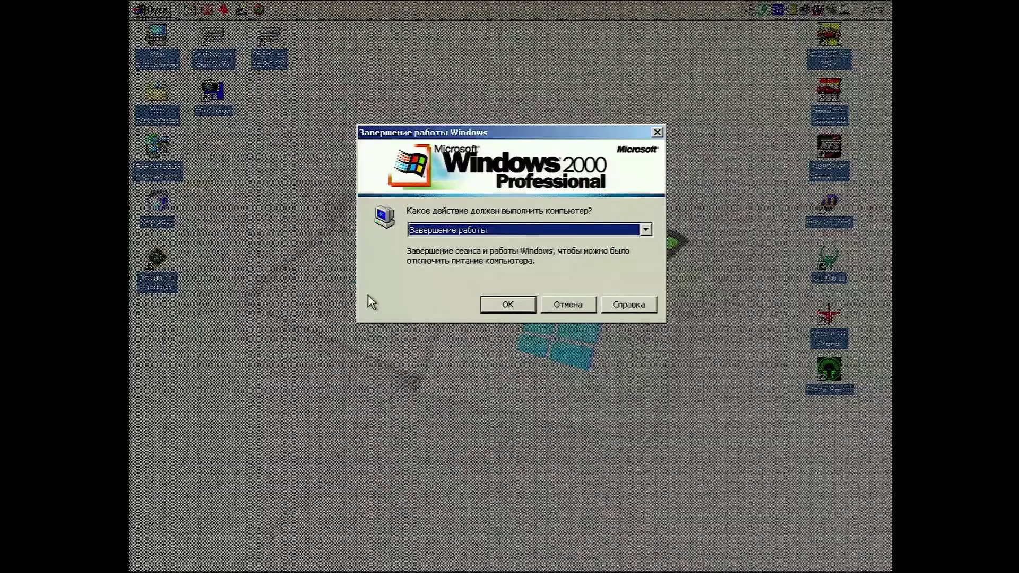
left_click(444, 232)
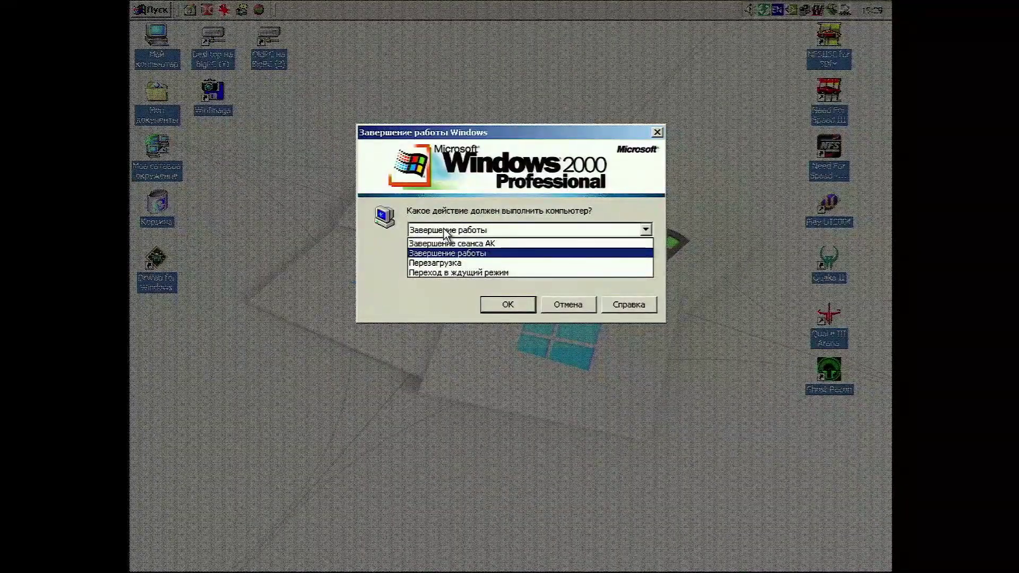
left_click(452, 265)
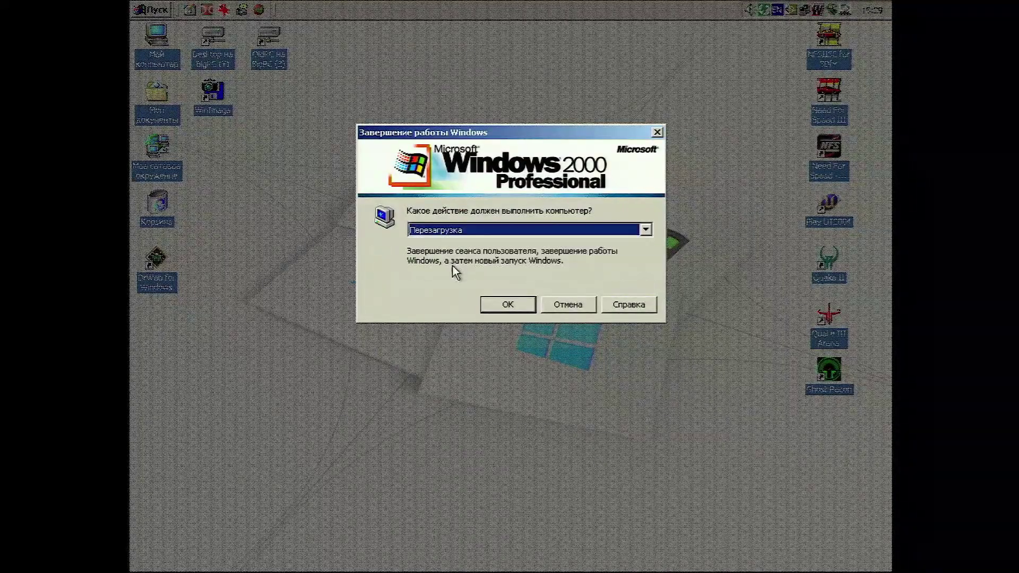
left_click(502, 306)
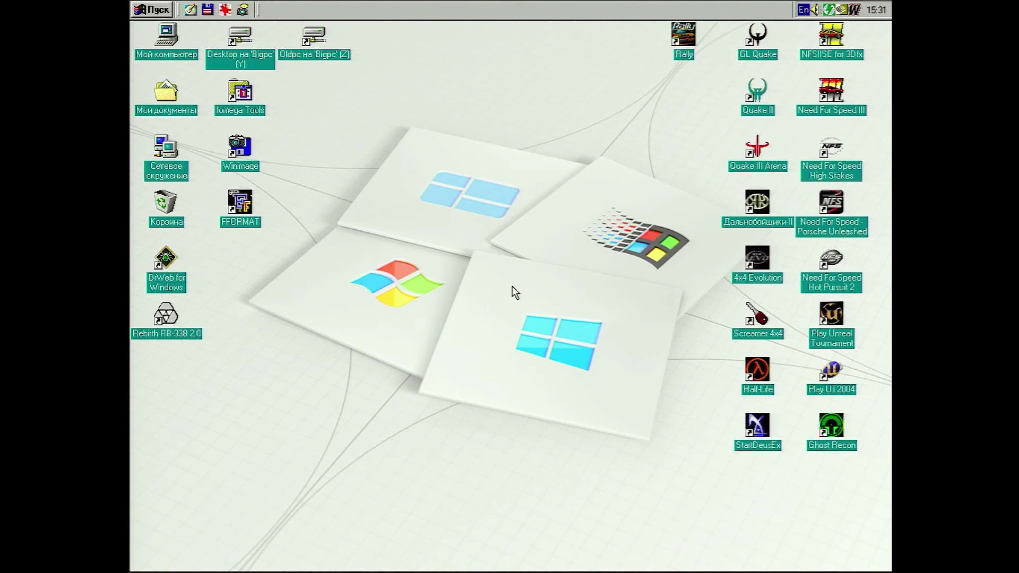
Step: Open the Windows 98 system properties and expand the sound, video and game devices in the device list
right_click(174, 41)
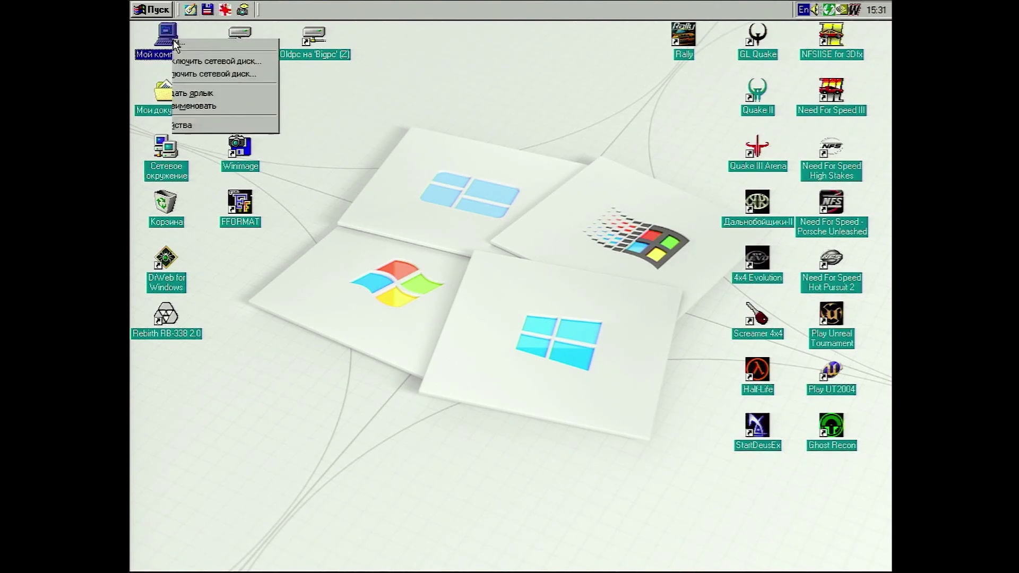
left_click(249, 153)
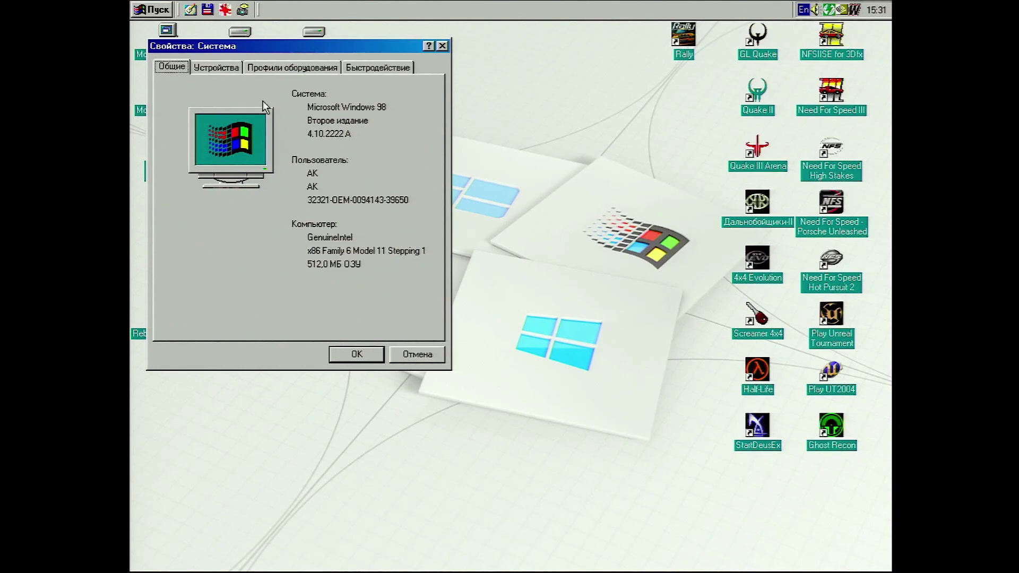
left_click(233, 66)
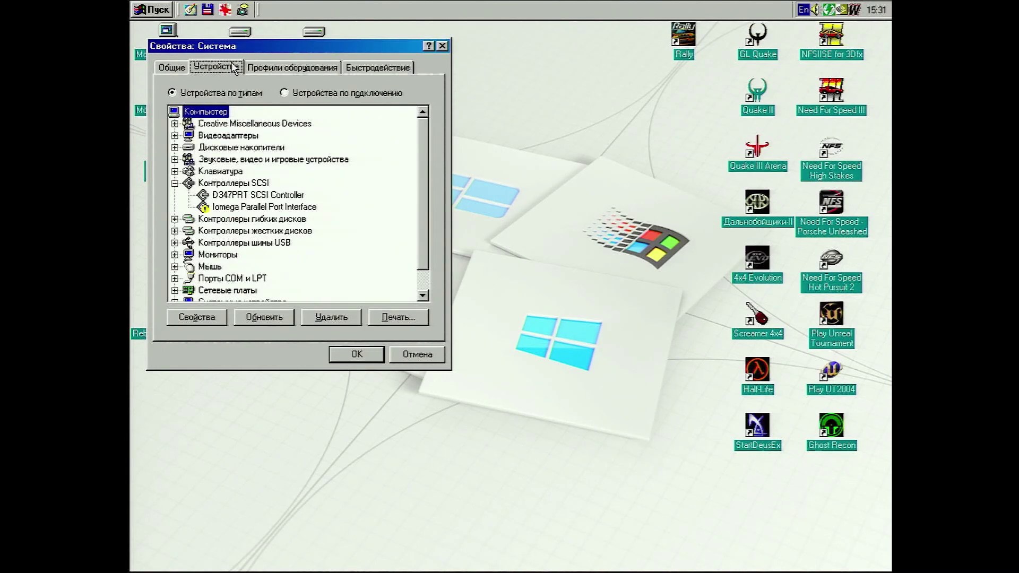
double_click(262, 161)
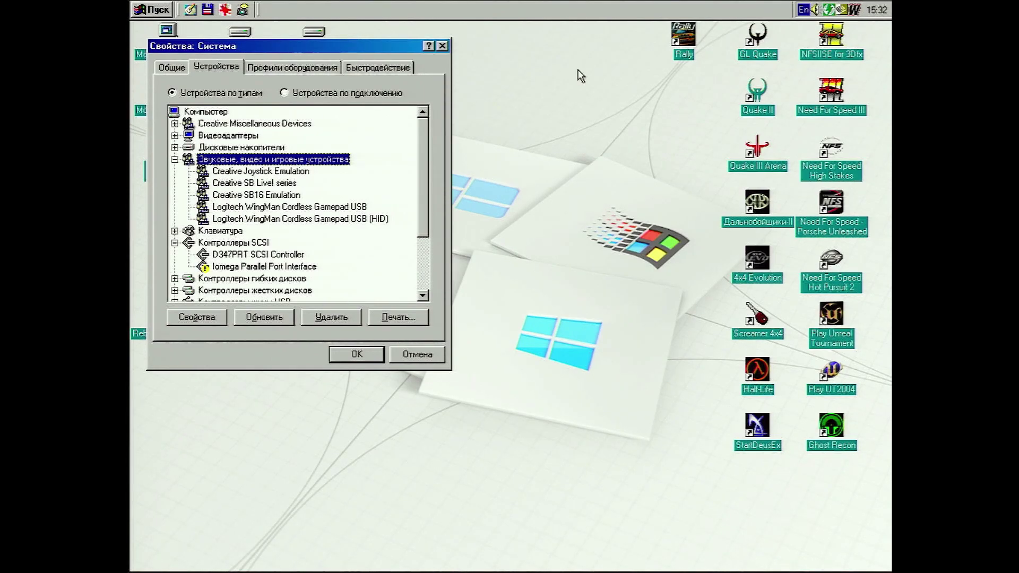
Step: Review the driver and resource details of the Creative SB16 Emulation device and close its properties
double_click(255, 195)
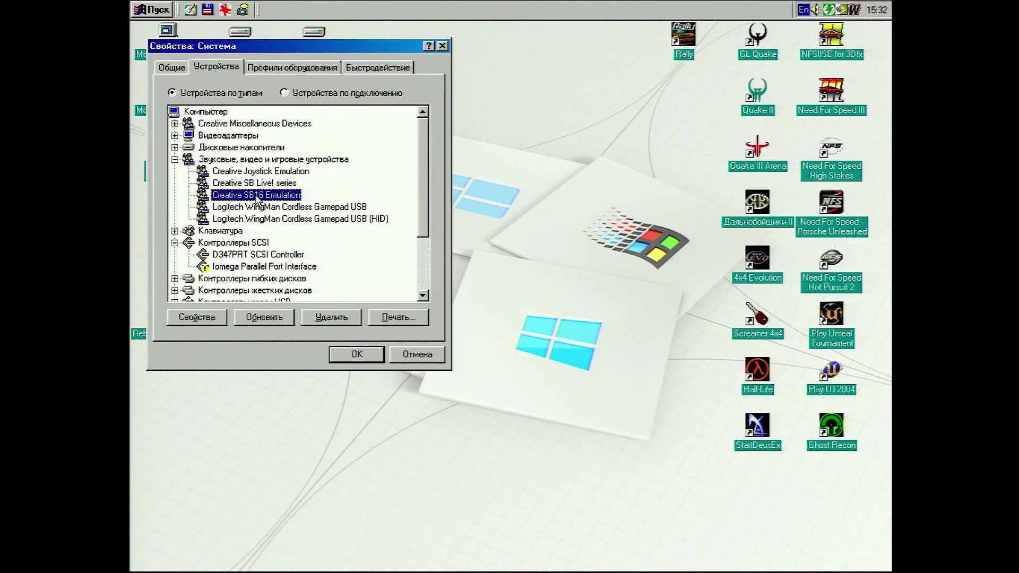
left_click(237, 118)
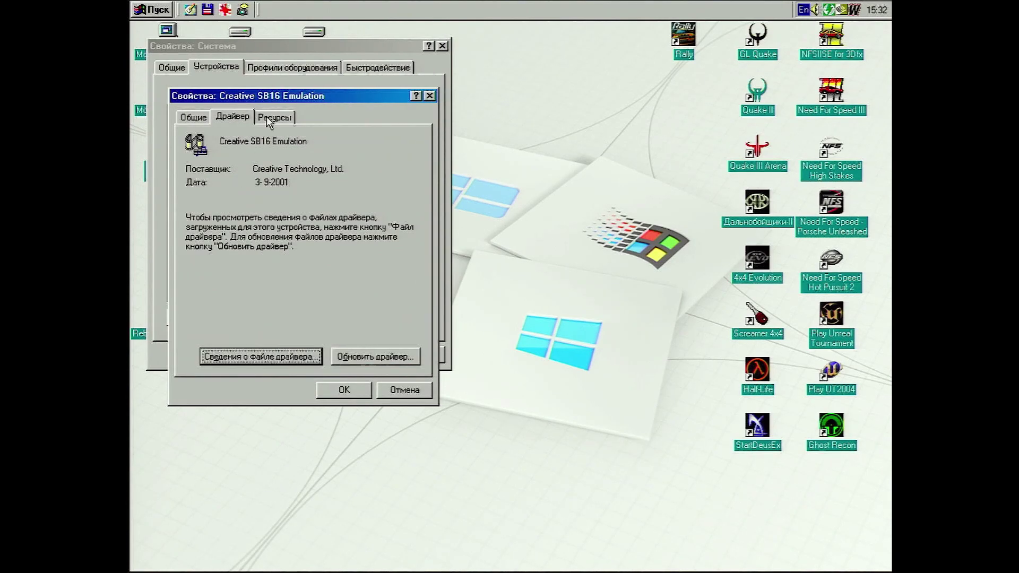
left_click(272, 118)
left_click(232, 116)
key("ctrl+shift+Tab")
left_click(428, 96)
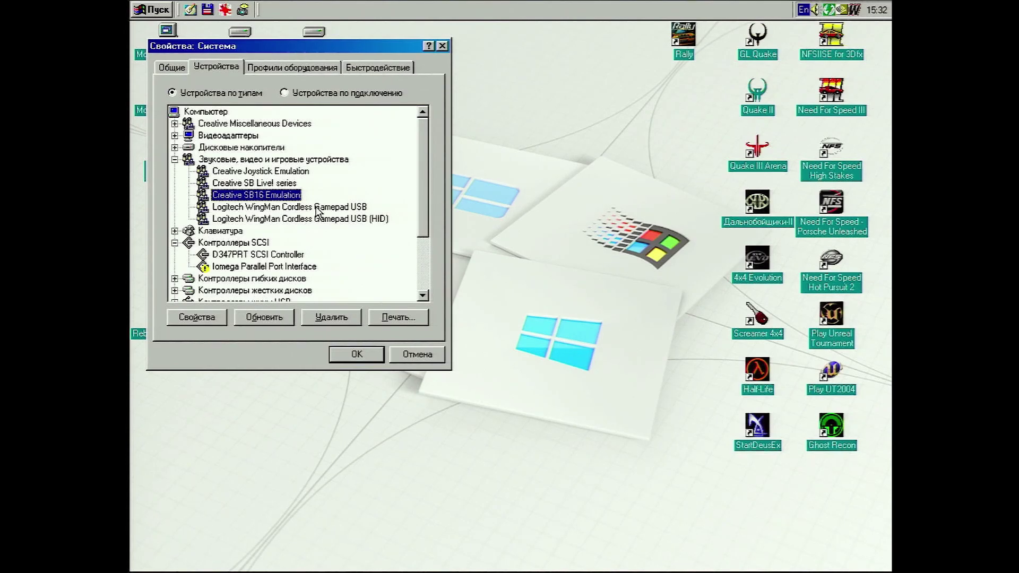
Step: Open Creative AudioHQ, review the Sampling Rate and Options settings of Device Controls, and close that window
left_click(153, 9)
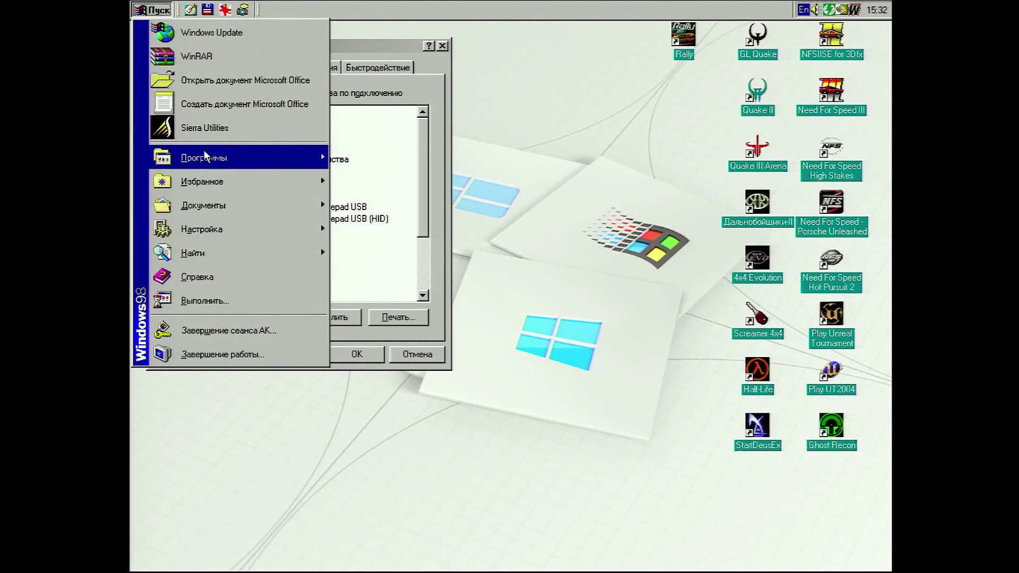
mouse_move(206, 155)
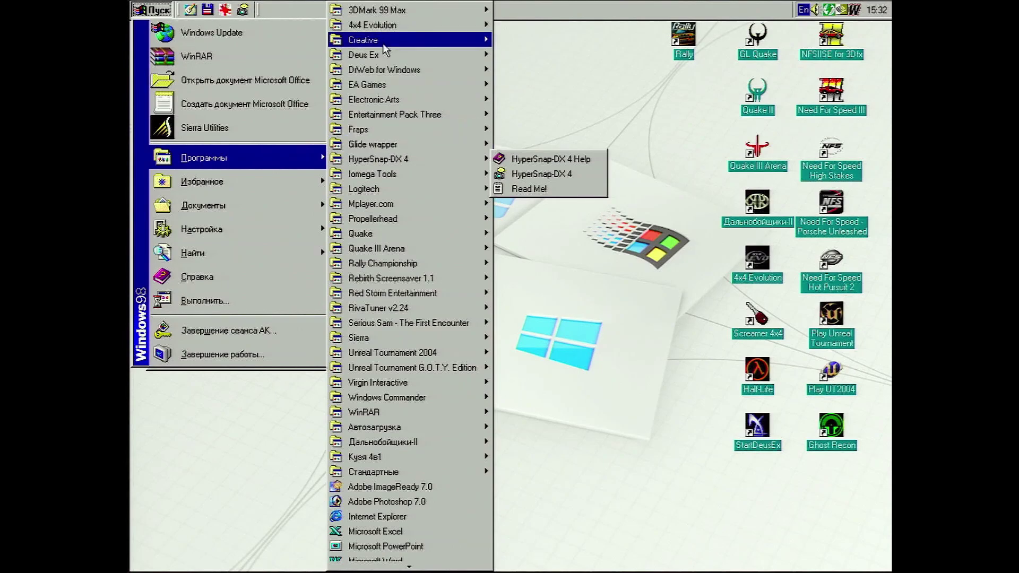
mouse_move(385, 44)
mouse_move(552, 46)
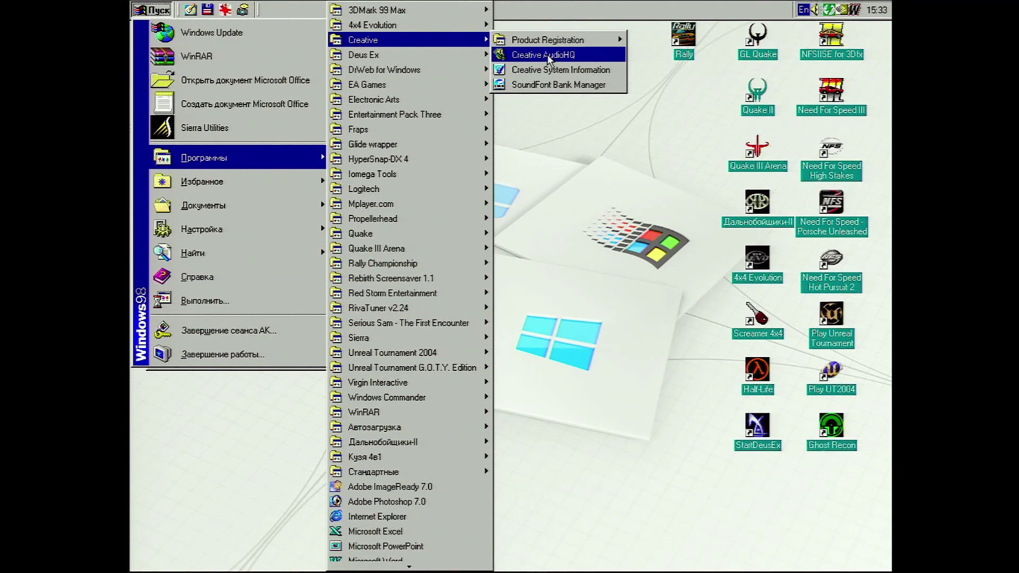
left_click(548, 56)
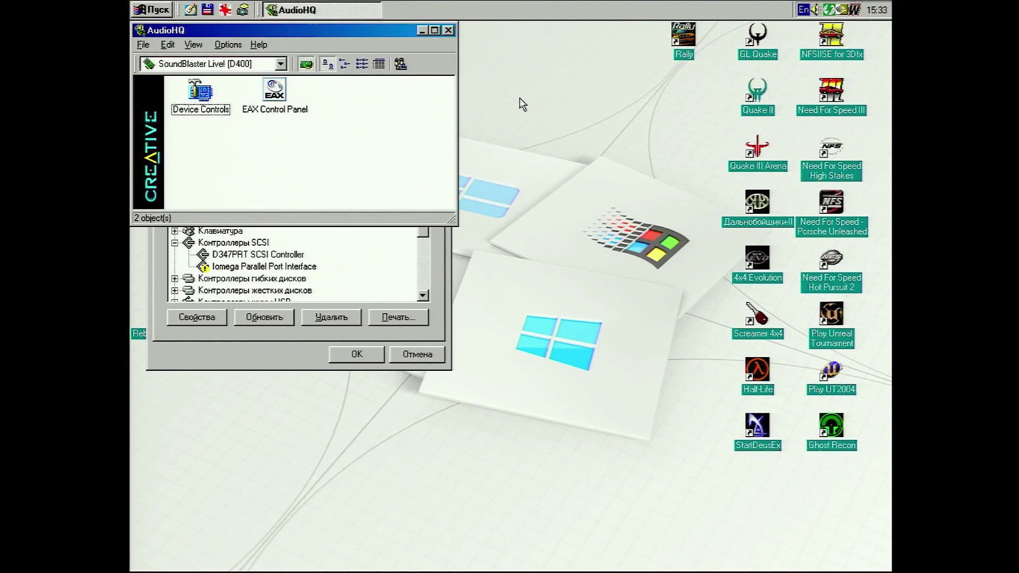
double_click(198, 109)
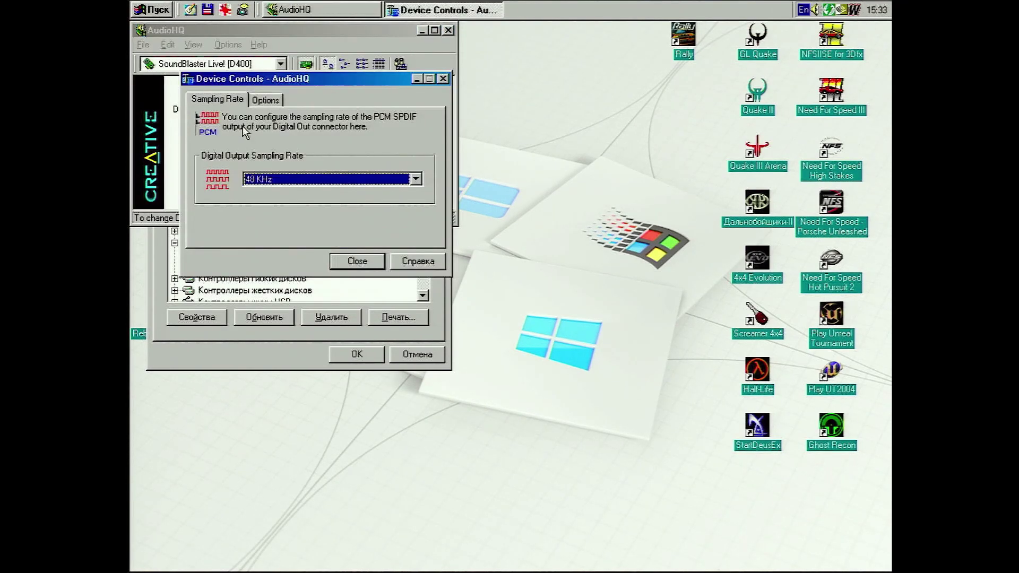
left_click(271, 102)
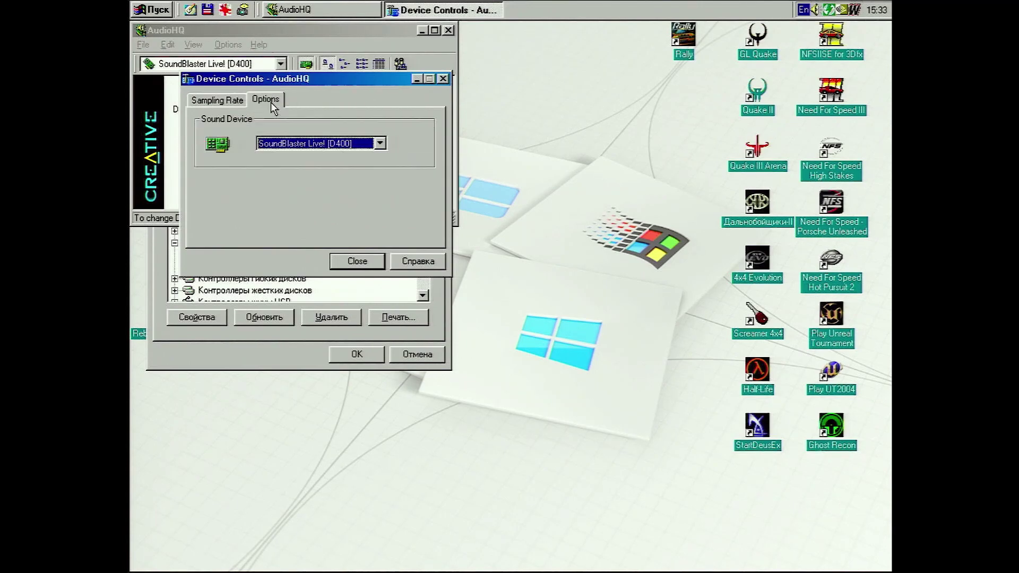
left_click(448, 81)
Step: View the master effects in AudioHQ's EAX Control Panel, and close it together with AudioHQ and the system properties
double_click(272, 109)
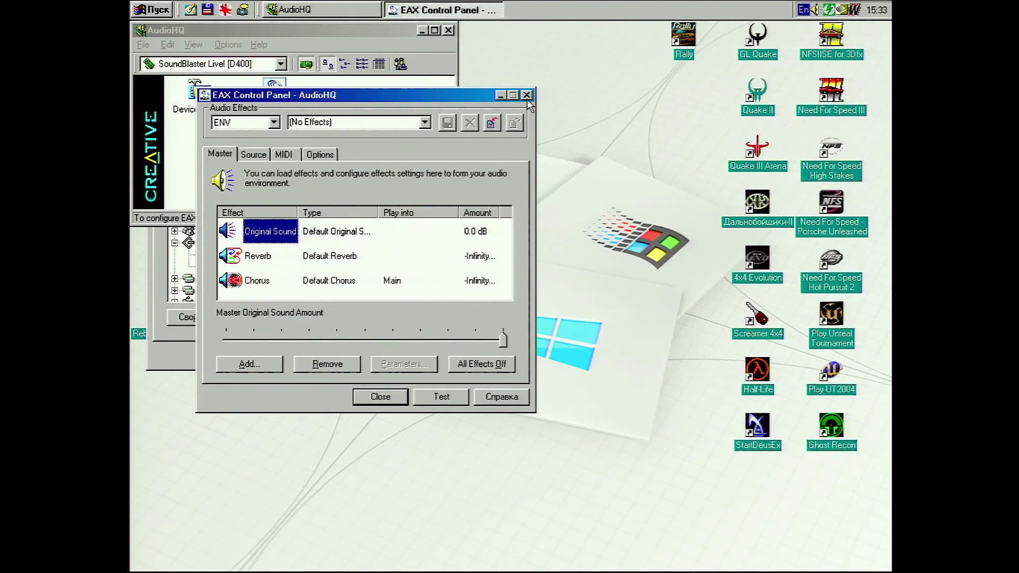
left_click(527, 95)
left_click(449, 30)
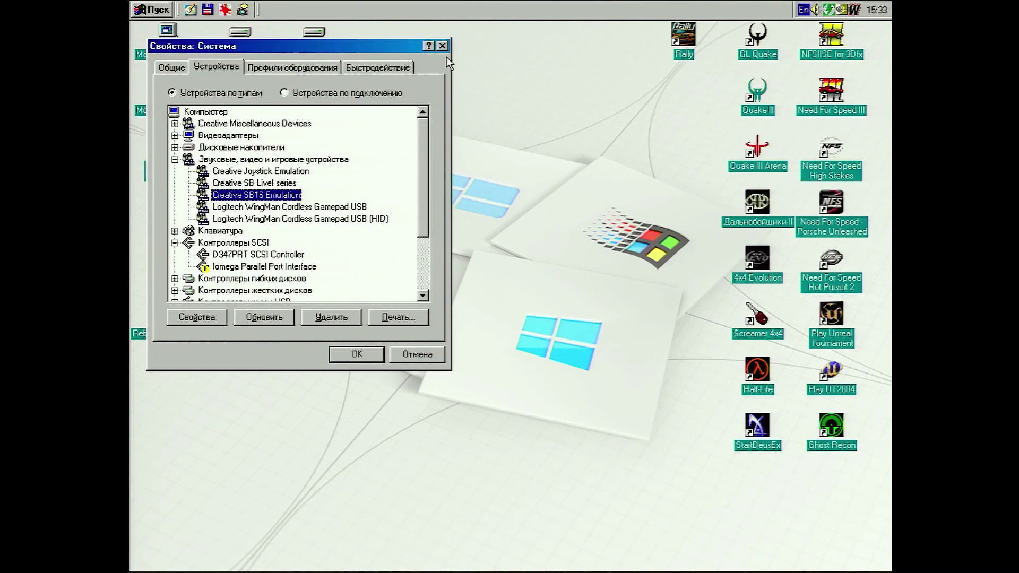
left_click(442, 46)
Step: Open the Creative SoundFont Bank Manager and set the preset to [005] E.Piano 2
left_click(152, 10)
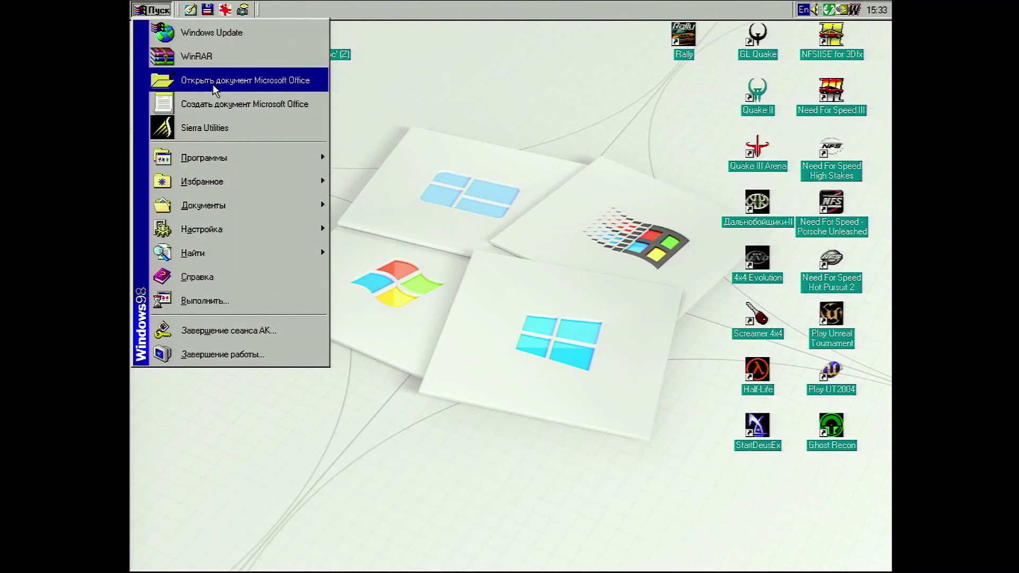
mouse_move(227, 168)
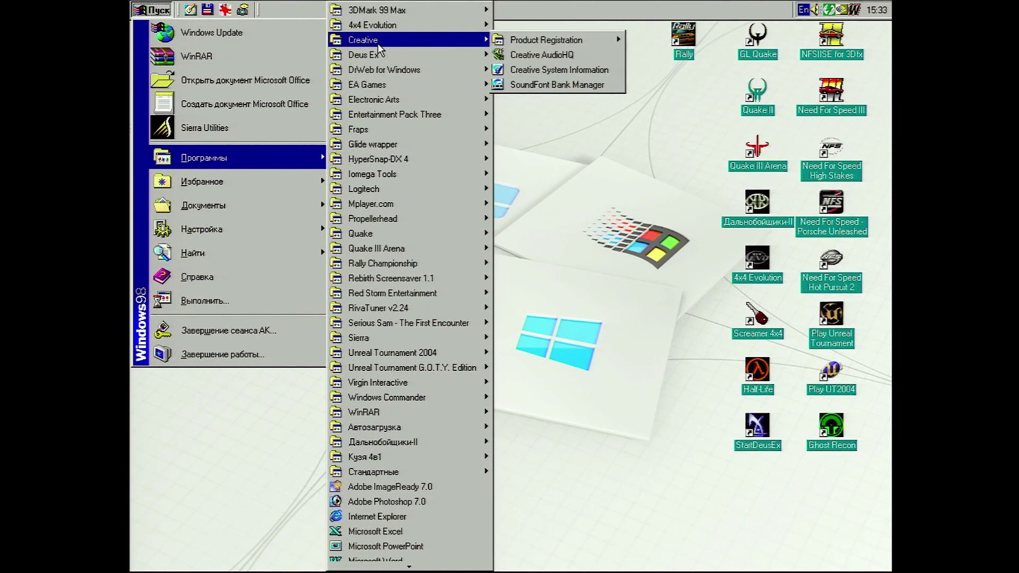
left_click(558, 84)
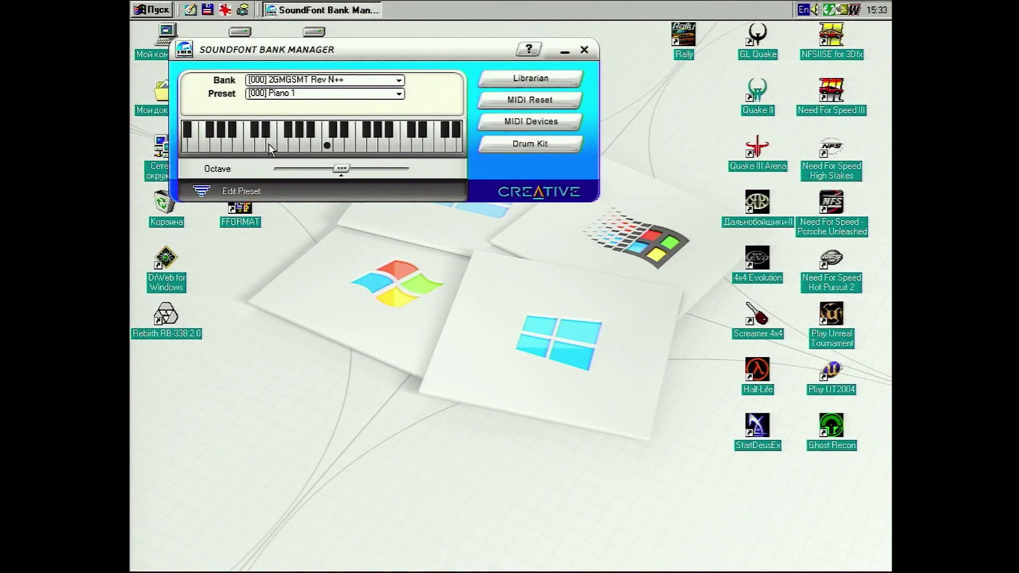
left_click(339, 92)
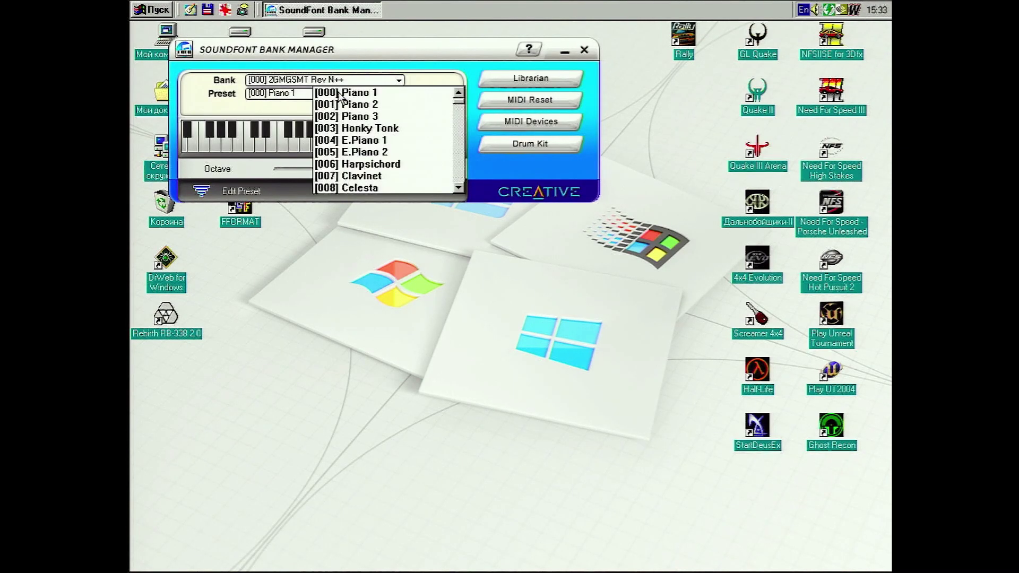
left_click(365, 152)
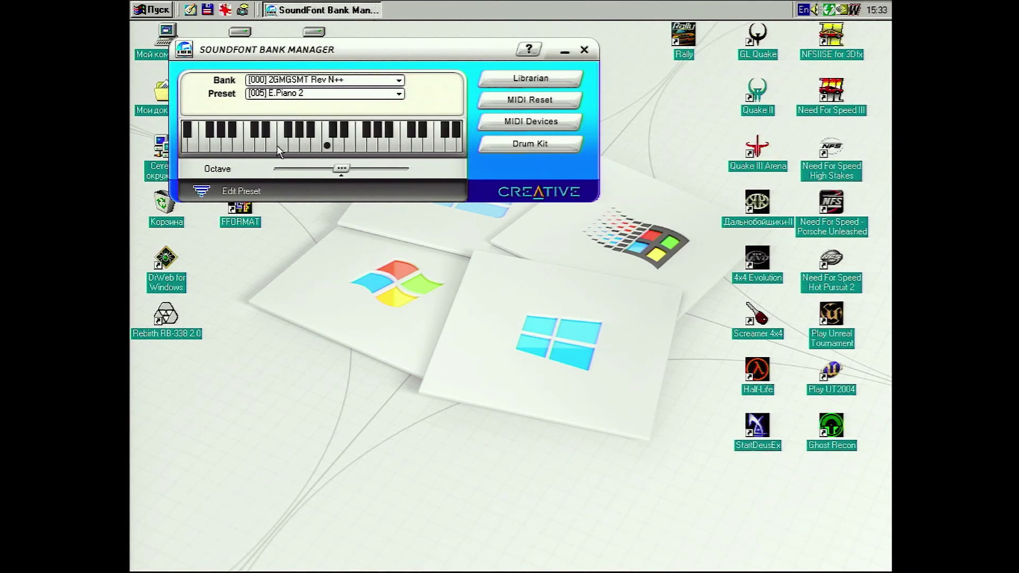
Step: View the list of available banks and close the SoundFont Bank Manager
left_click(298, 80)
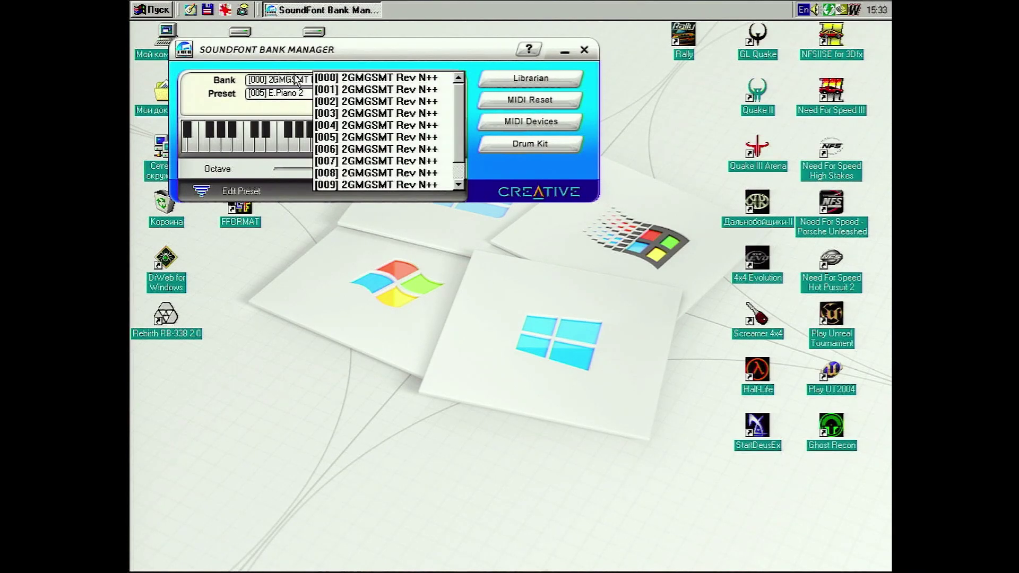
left_click(362, 52)
left_click(583, 49)
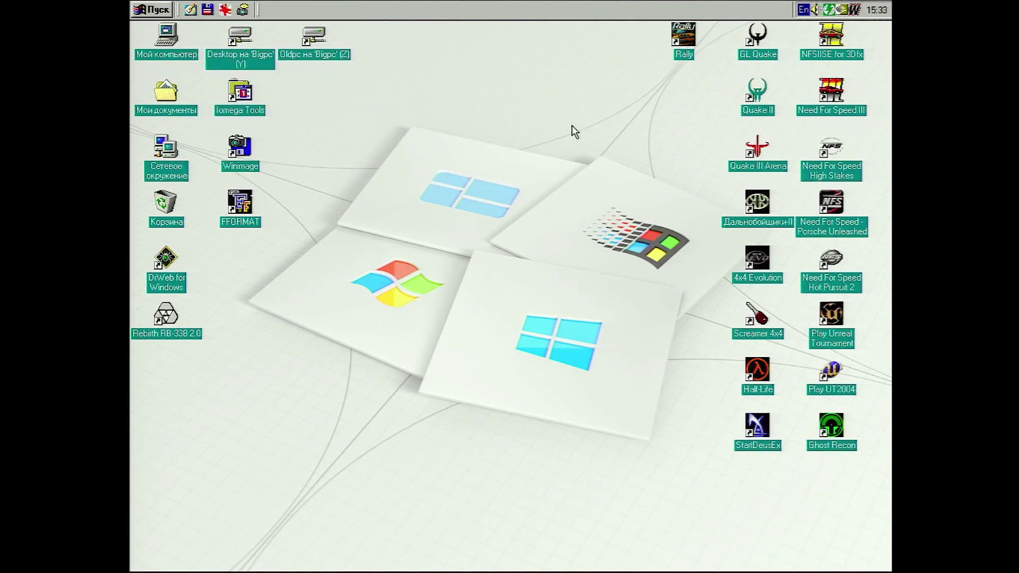
Step: Open the Play Control volume mixer to examine its channels, and close it
double_click(815, 10)
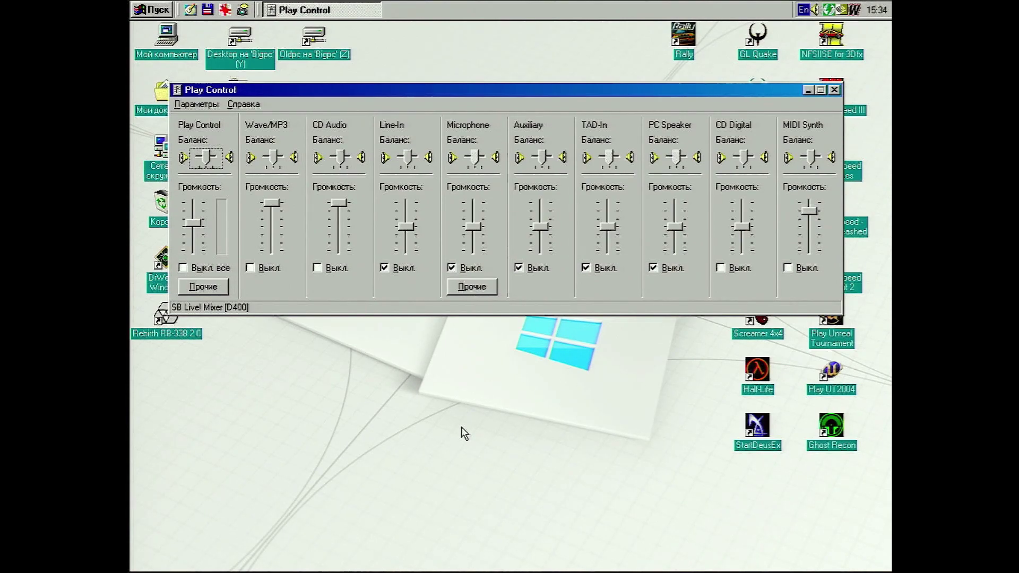
left_click(834, 90)
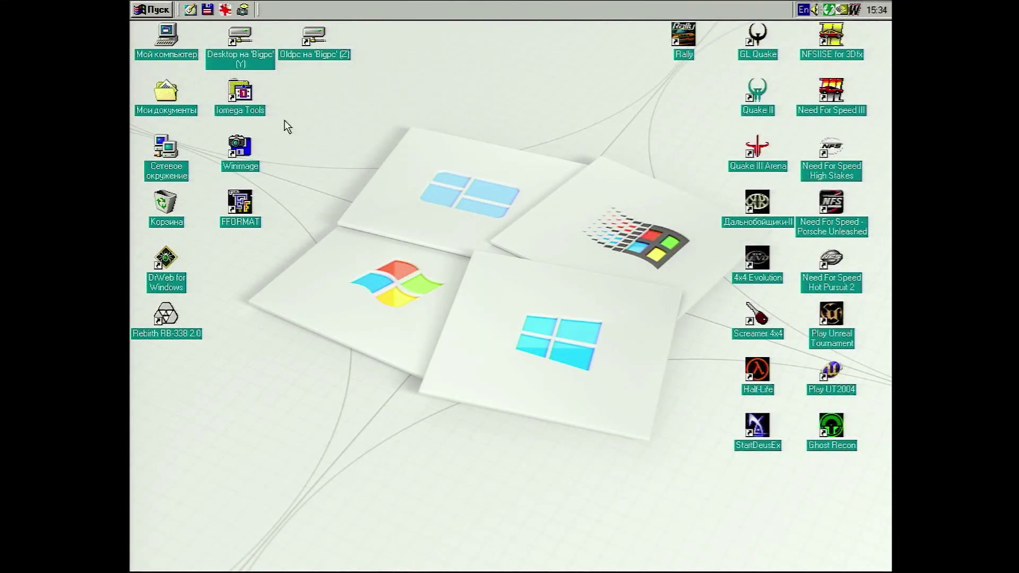
Step: Open AudioHQ through the Windows Control Panel (Панель управления), and close both windows
left_click(154, 9)
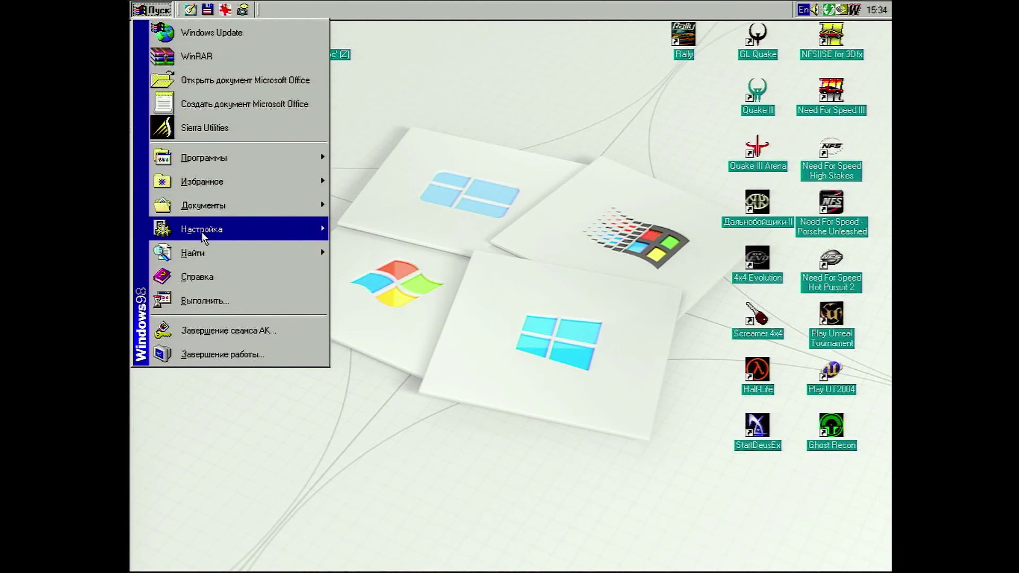
mouse_move(204, 231)
left_click(371, 229)
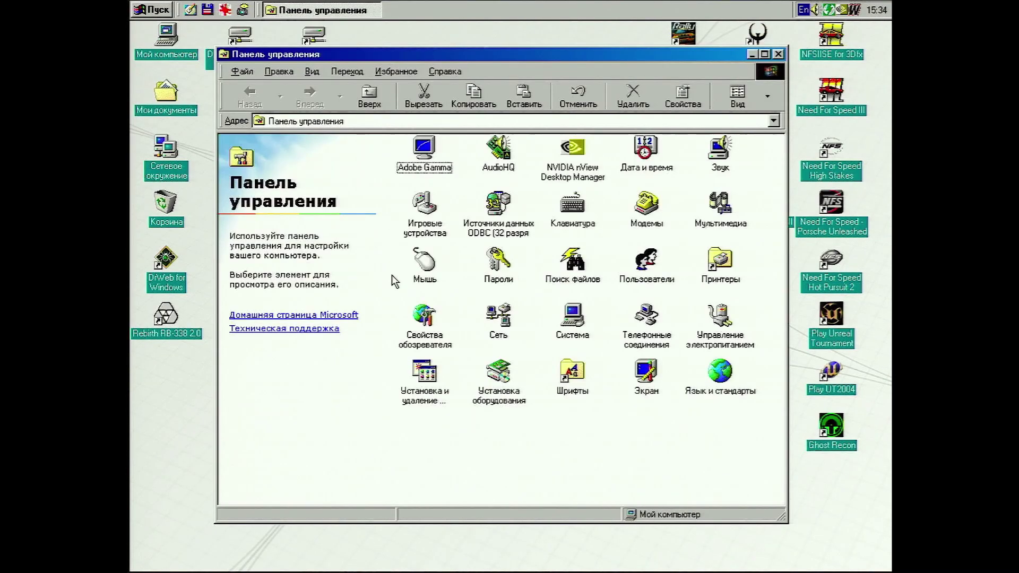
double_click(500, 168)
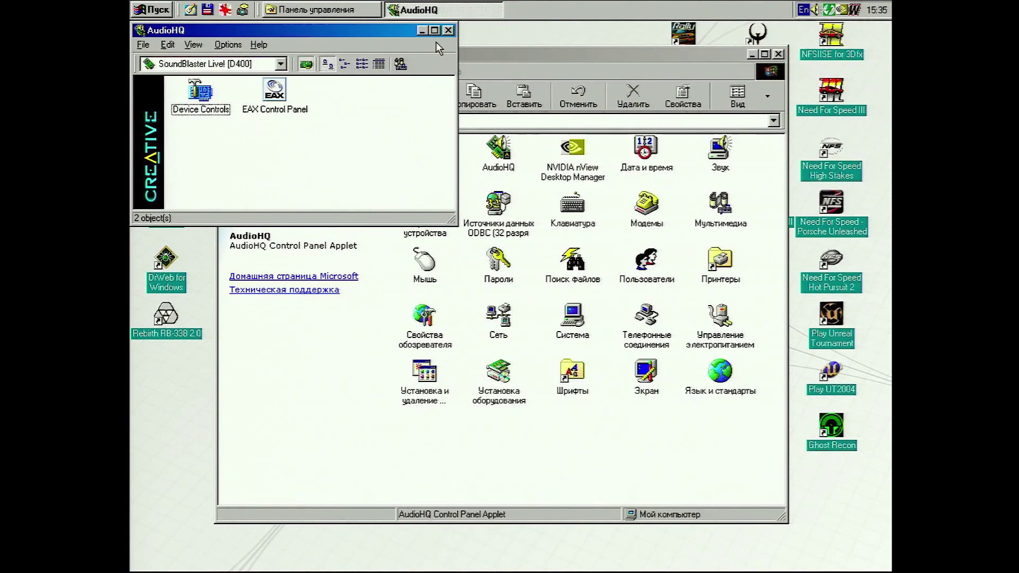
left_click(448, 30)
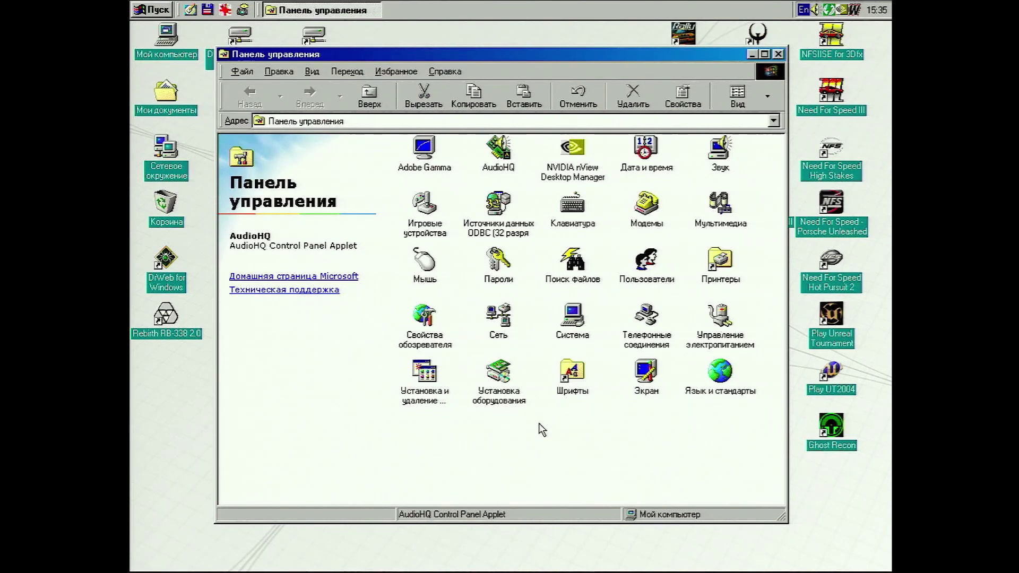
left_click(778, 54)
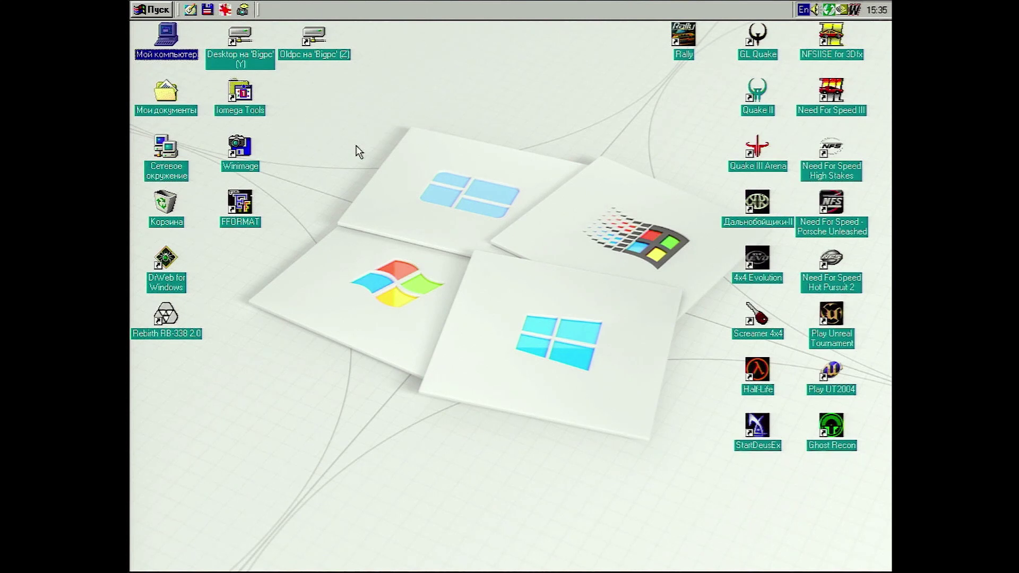
Step: Restart the computer using the перезагрузить компьютер shutdown option
left_click(152, 10)
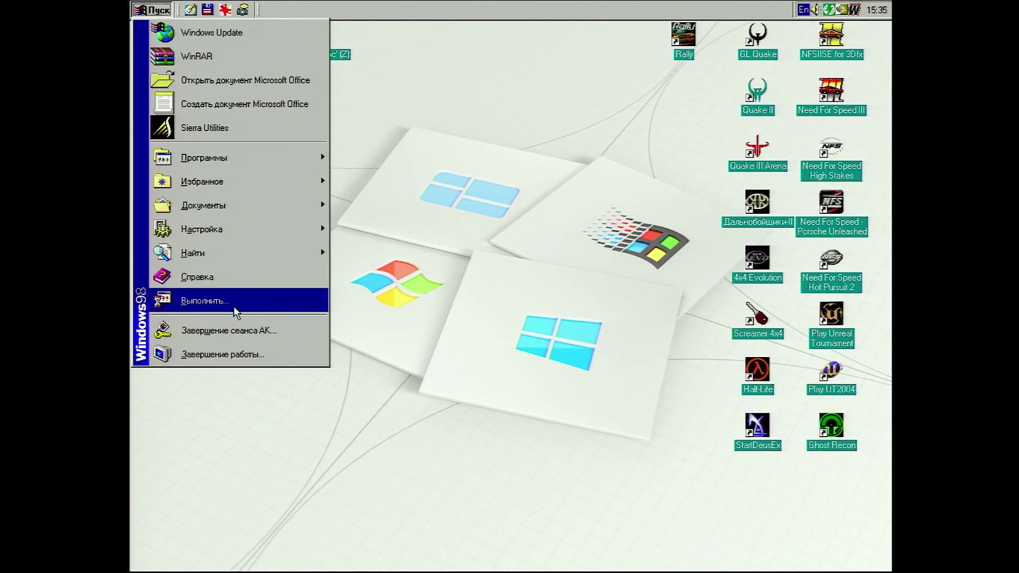
left_click(225, 361)
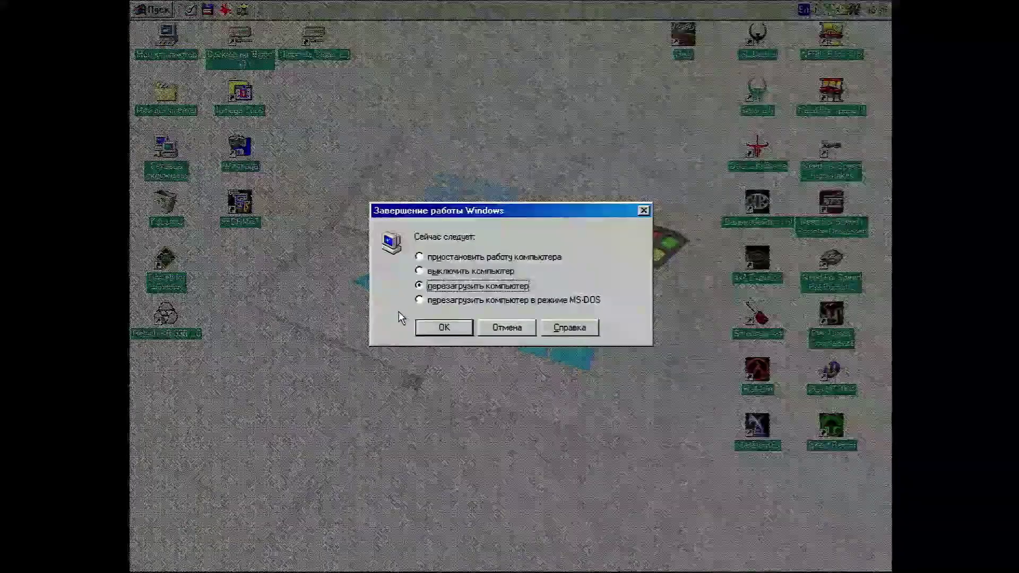
left_click(434, 330)
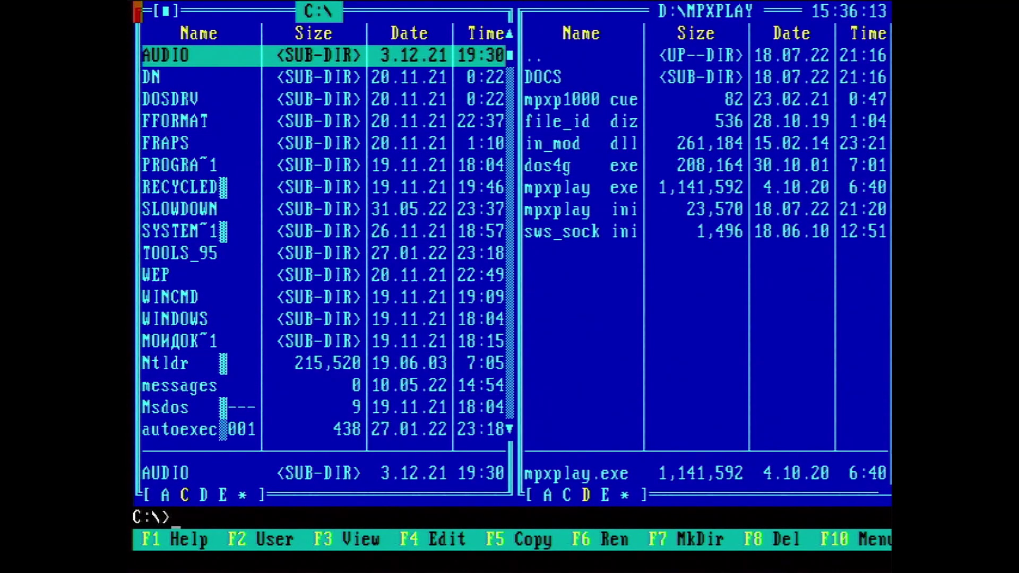
Step: Find autoexec.bat in the root of drive C and view its contents
key("Down")
key("Down")
key("Down")
key("Down")
key("Down")
key("Down")
key("Down")
key("Down")
key("Down")
key("Down")
key("Down")
key("Down")
key("Down")
key("Down")
key("Down")
key("Down")
key("Down")
key("Down")
key("Down")
key("Down")
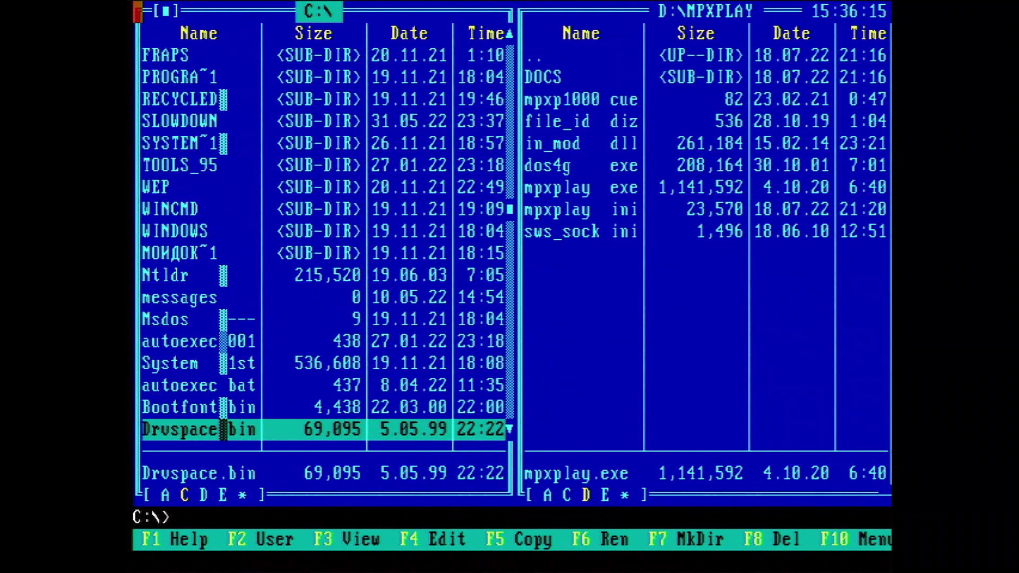
key("Up")
key("Up")
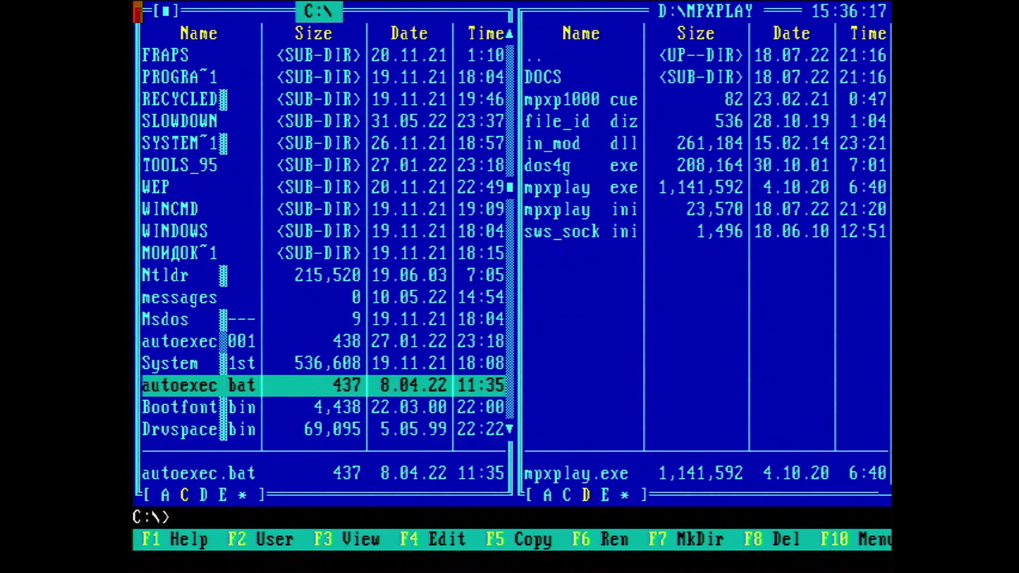
key("F3")
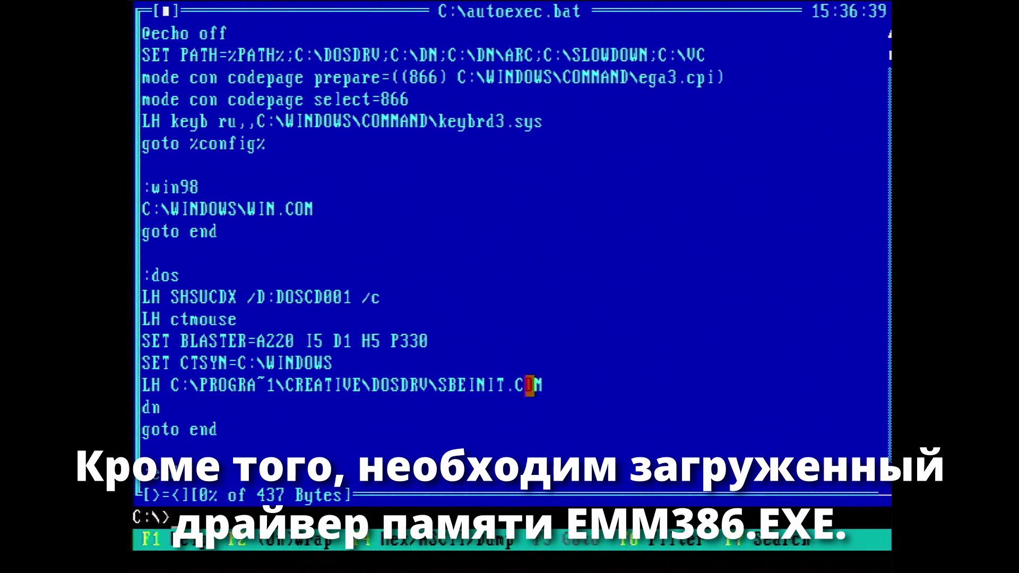
Step: View the driver initialization output on the DOS screen, and return to autoexec.bat and close it
key("ctrl+o")
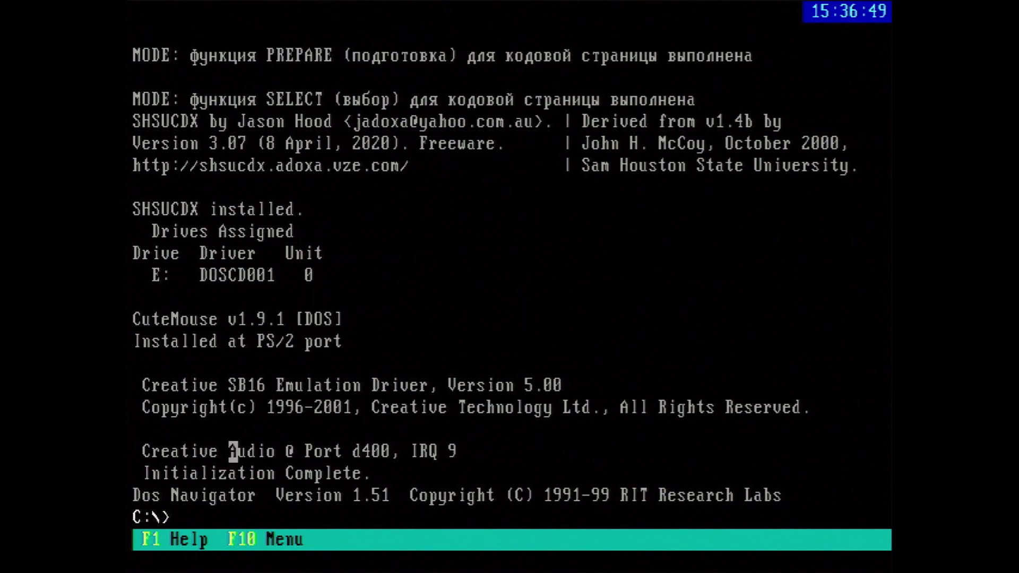
key("alt")
key("alt+F5")
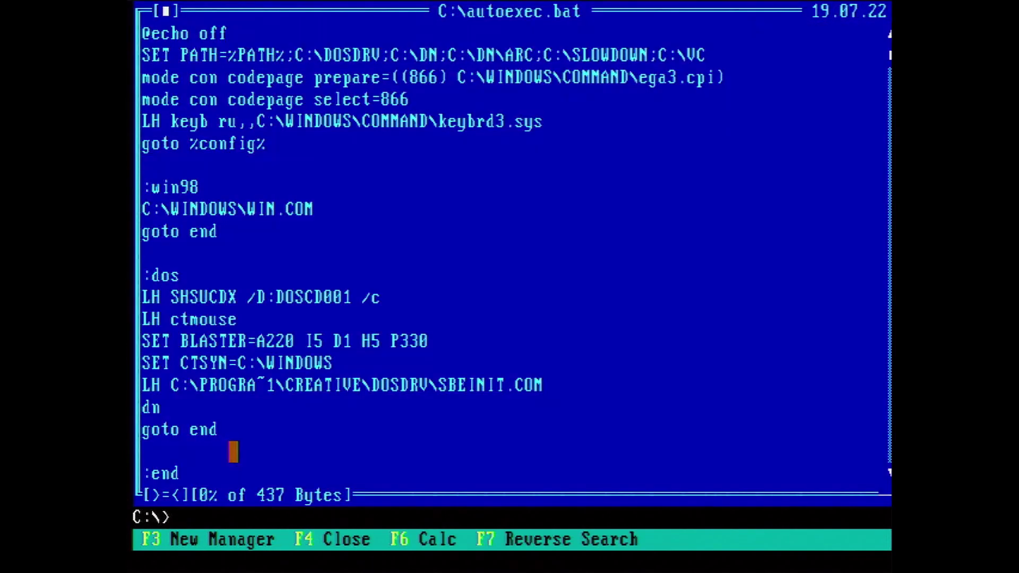
key("Escape")
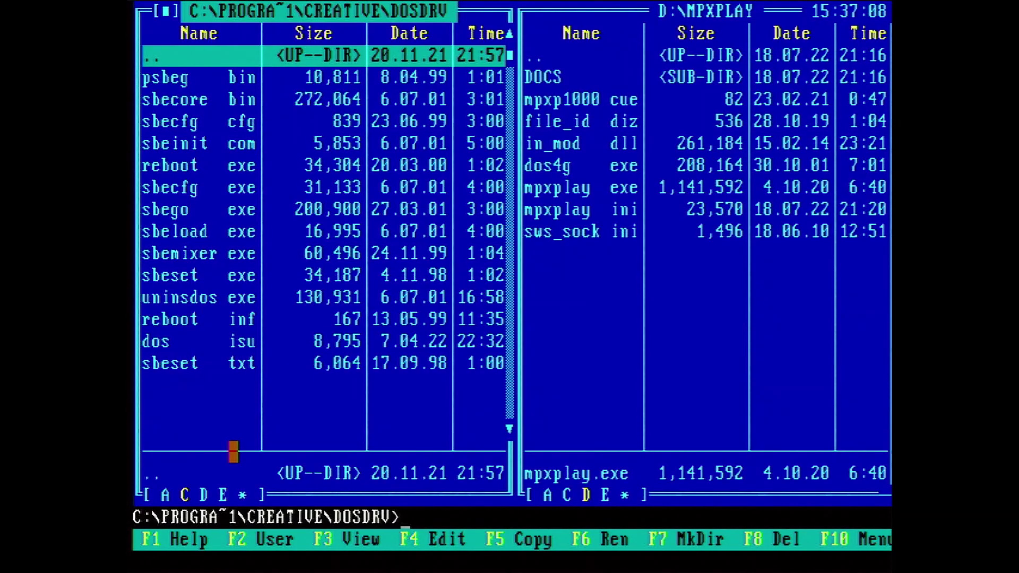
Step: Run sbecfg.exe from the CREATIVE\DOSDRV folder, view its audio configuration output, and return to the file list
key("Down")
key("Down")
key("Down")
key("Down")
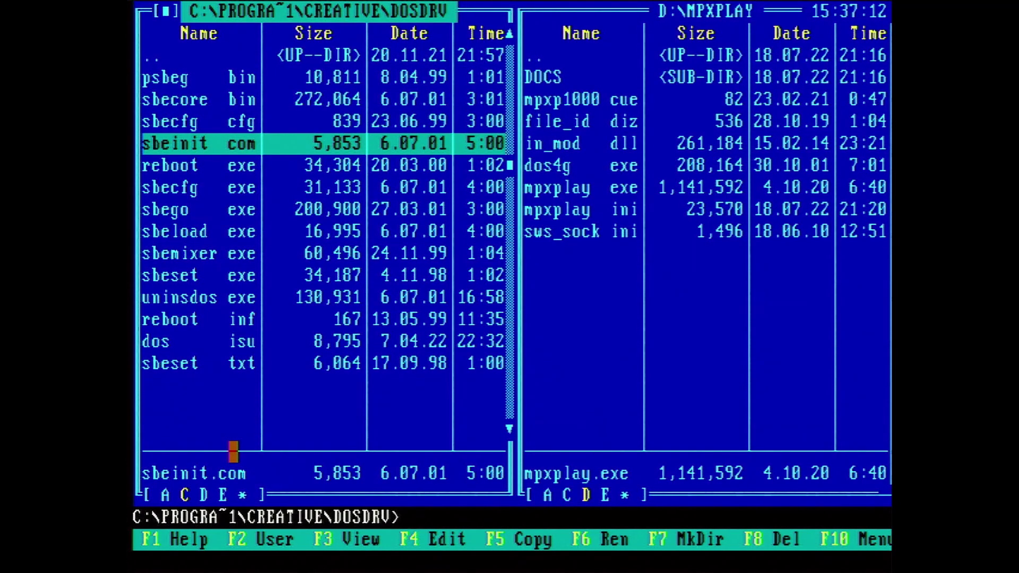
key("Down")
key("Down")
key("Return")
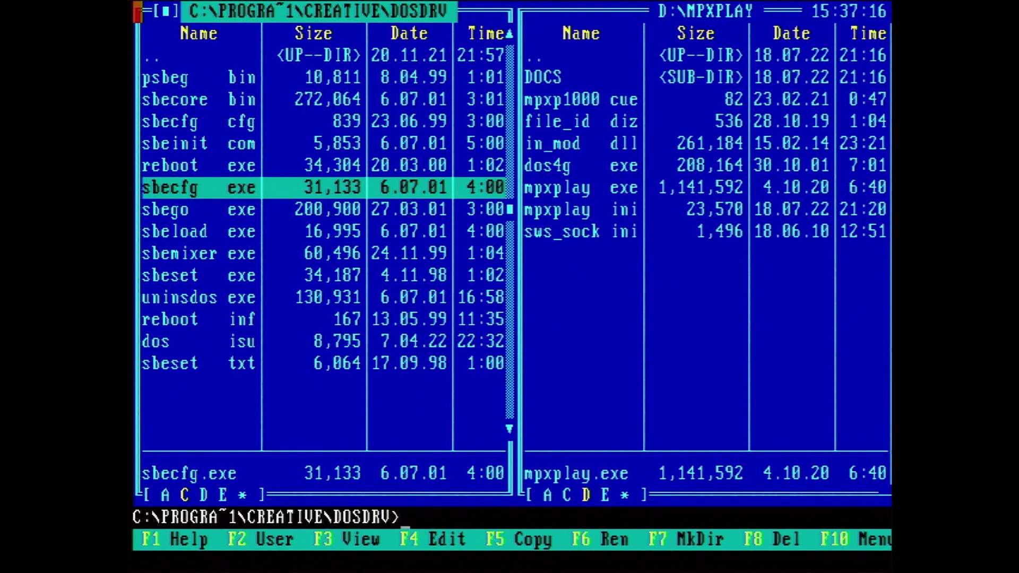
key("ctrl+o")
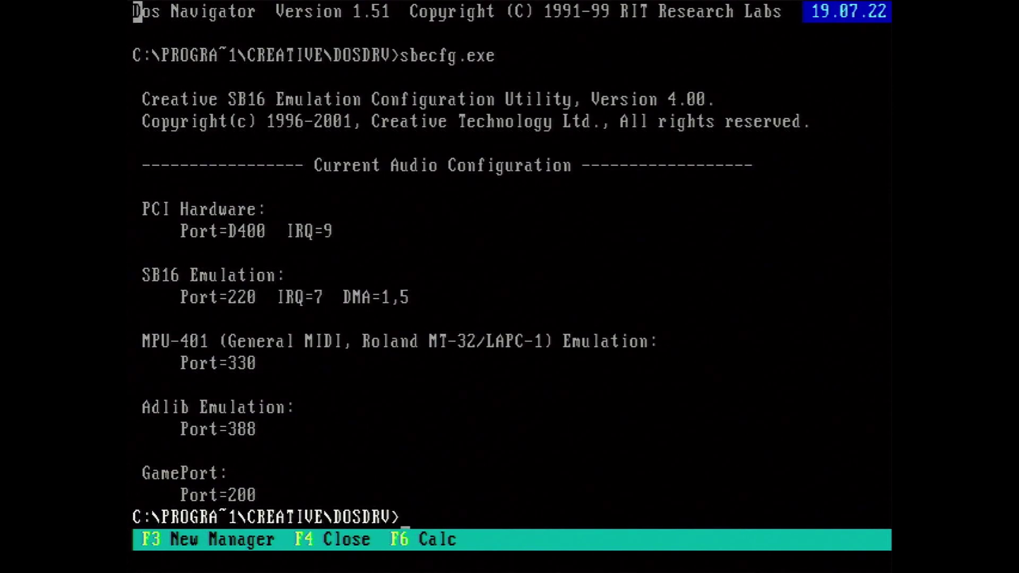
key("ctrl+o")
Step: Launch the SB16 emulation mixer, sbemixer.exe, from the DOSDRV folder
key("Down")
key("Down")
key("Down")
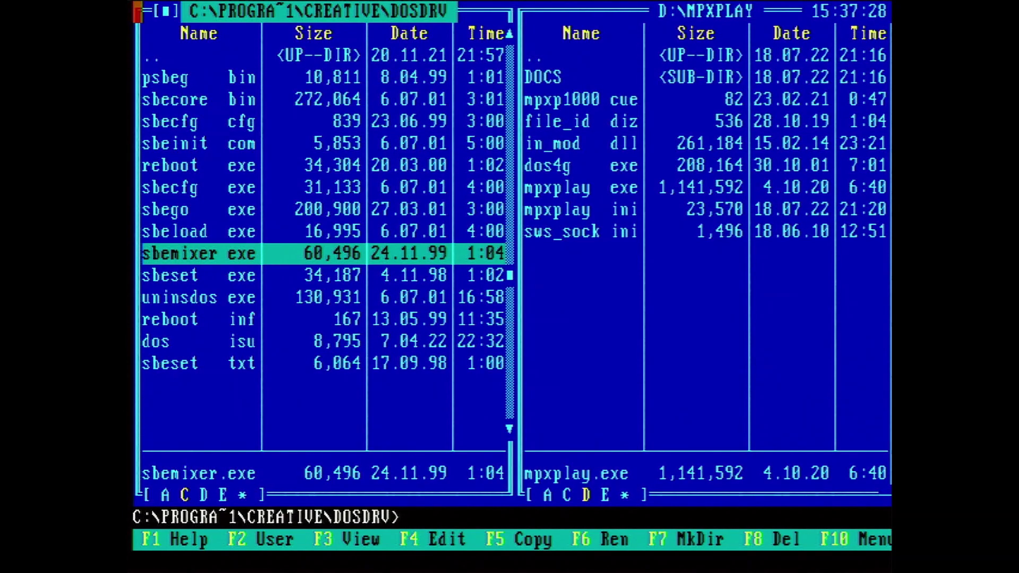
key("Return")
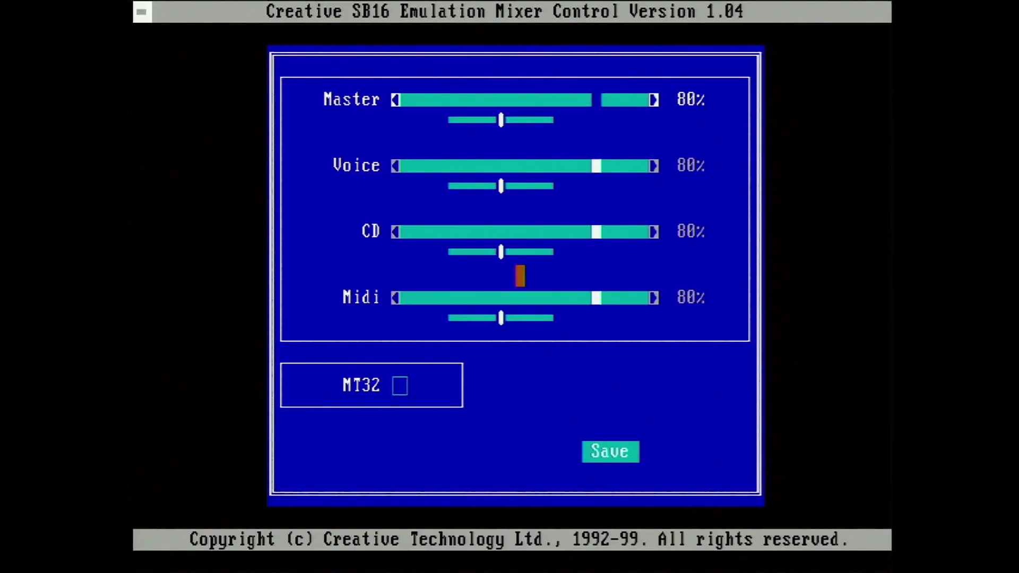
Step: Step through the Master, Voice and CD volume and balance controls in the SB16 emulation mixer
key("Down")
key("Down")
key("Down")
key("Down")
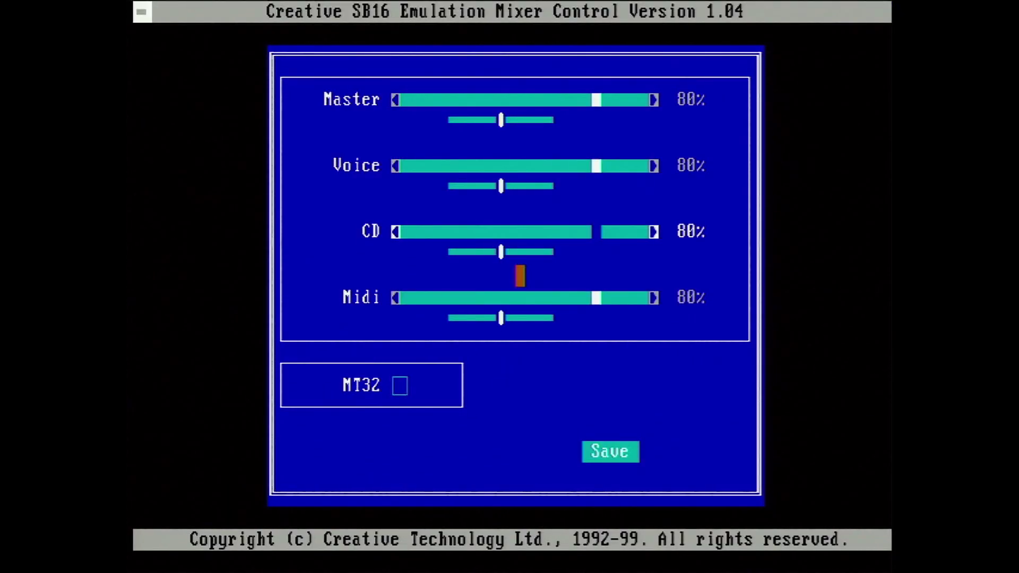
key("Up")
key("Up")
key("Up")
key("Up")
key("Up")
key("Up")
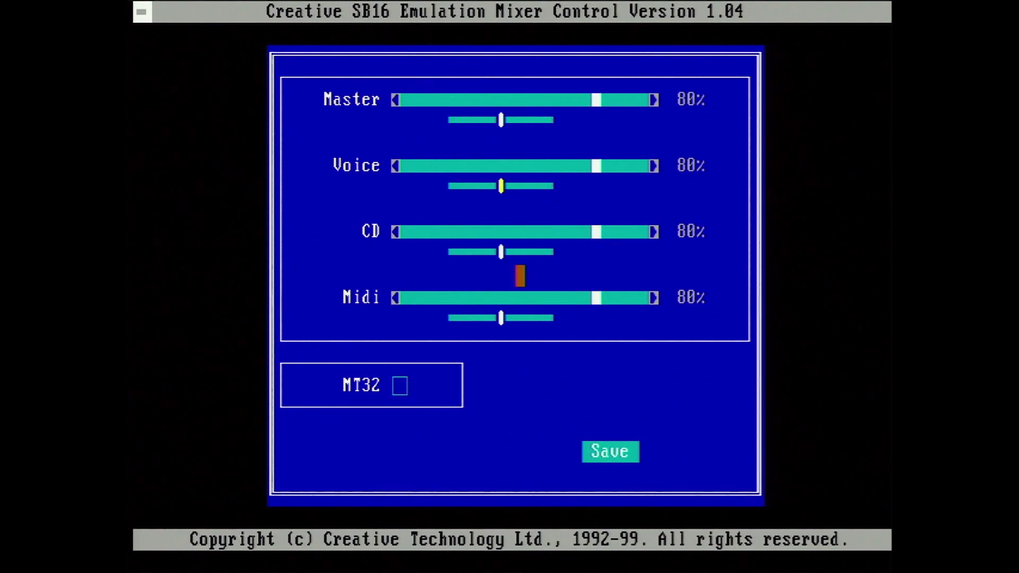